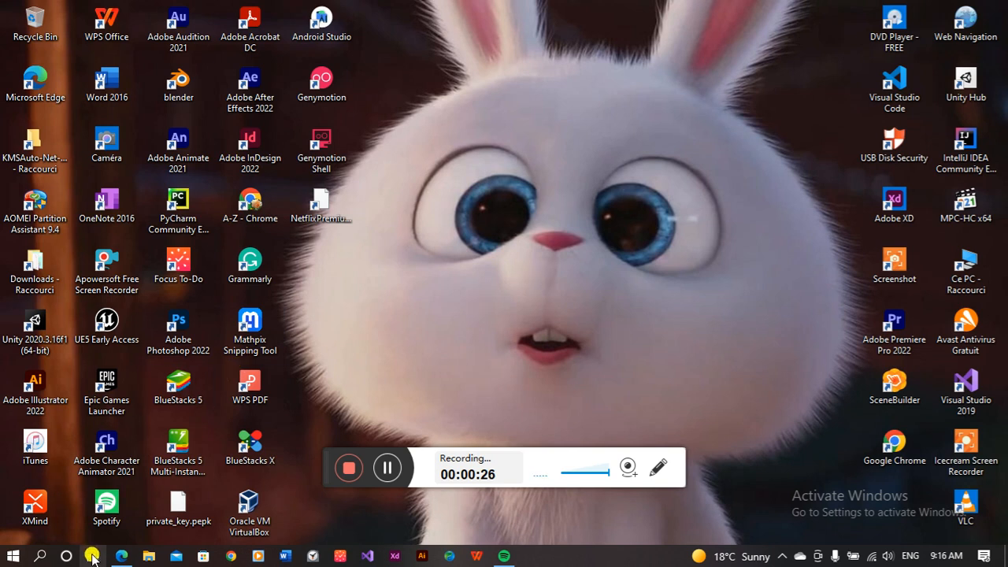
Step: Restore the Microsoft Edge window from the taskbar, showing a new tab
click(122, 556)
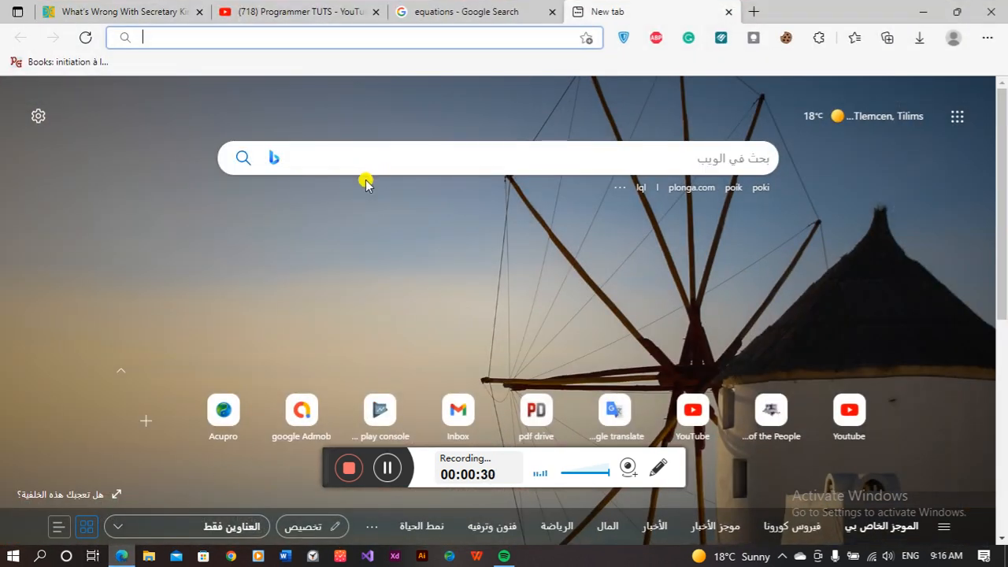
Step: Switch the keyboard layout to French and search Google for 'mathpix' from the address bar
text(q)
key(BackSpace)
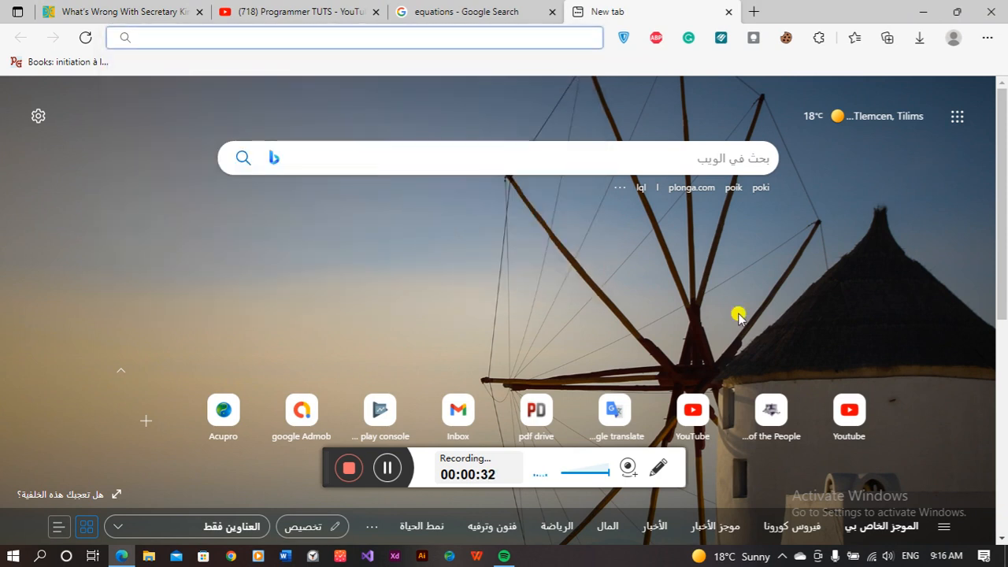
click(909, 557)
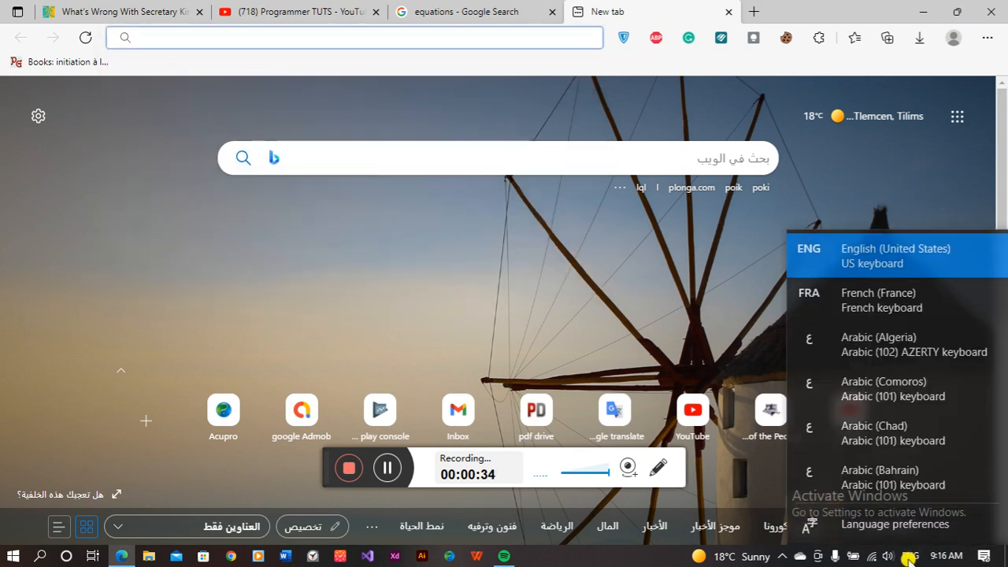
click(835, 298)
text(ma)
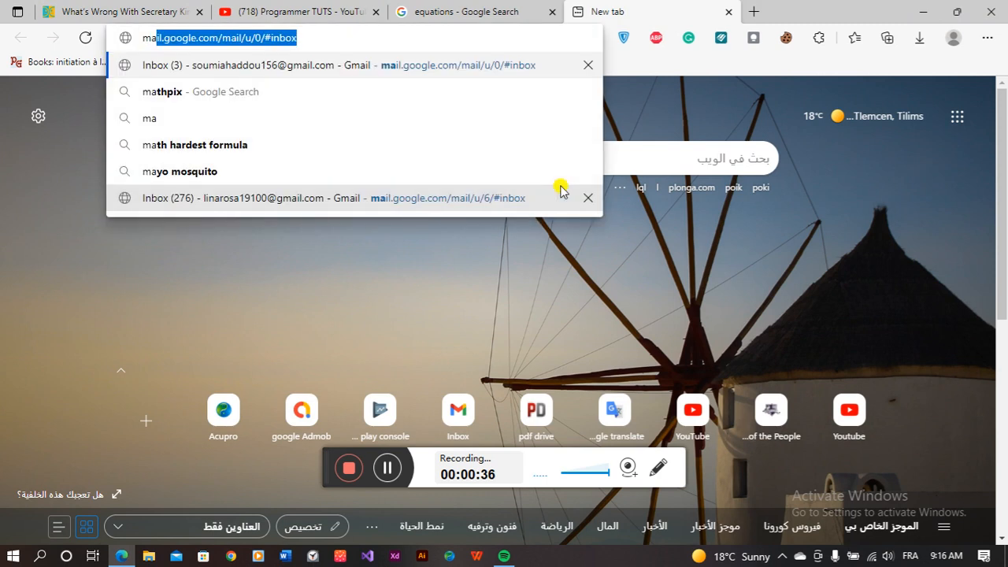
text(th)
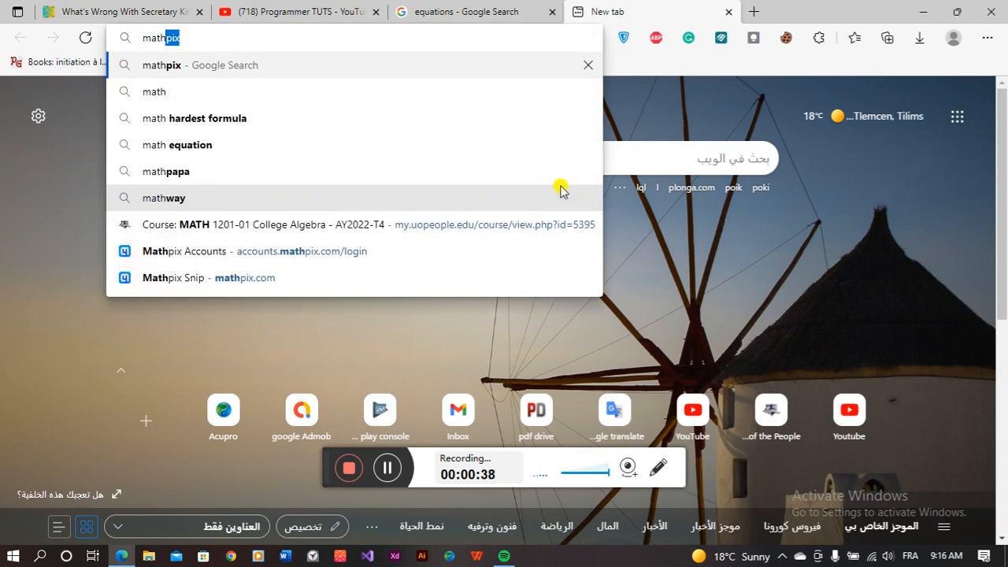
click(169, 68)
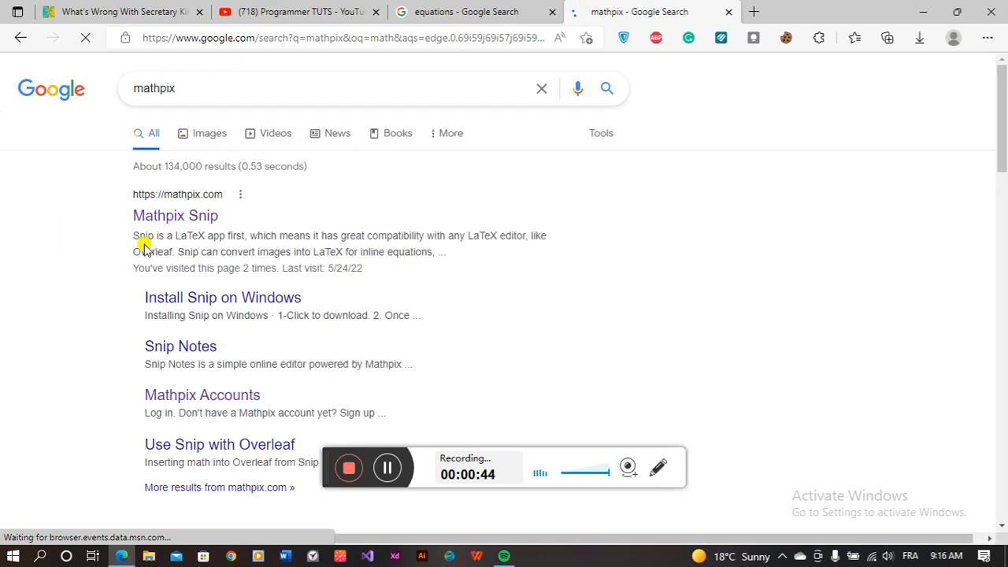
Step: Open the Mathpix Snip website and scroll down to its download buttons
click(173, 216)
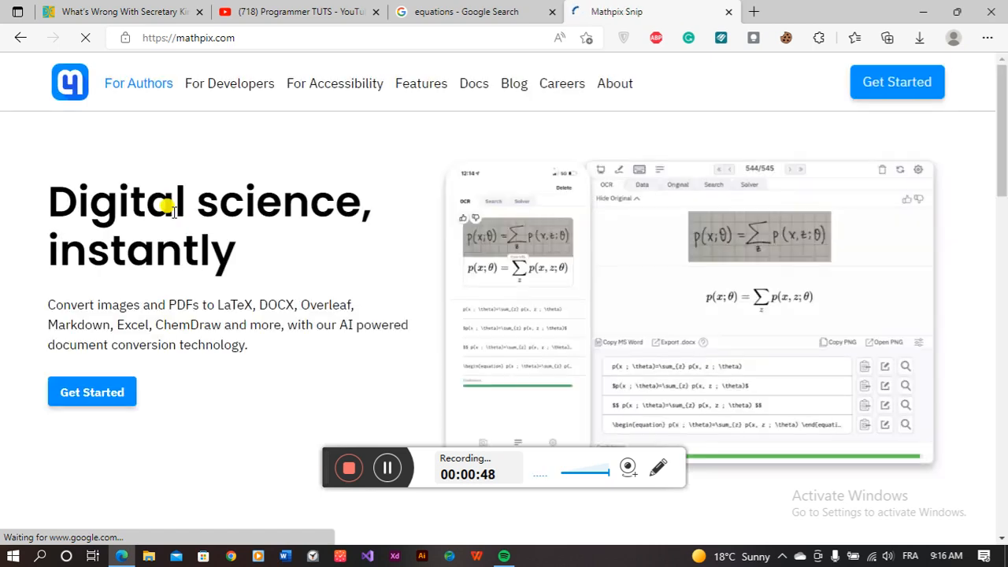
scroll(488, 268, down, 8)
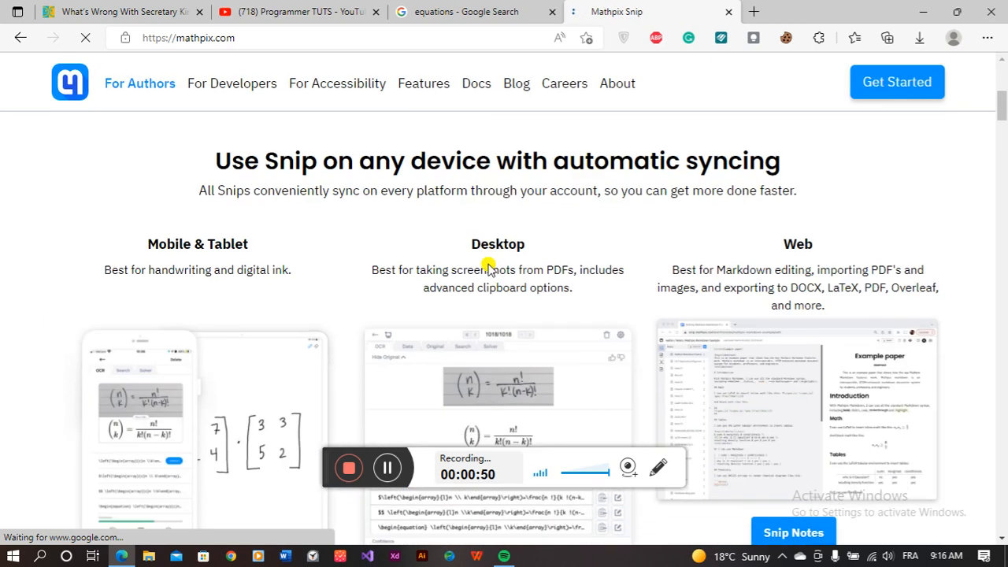
scroll(488, 268, up, 4)
scroll(486, 263, up, 3)
scroll(485, 260, down, 9)
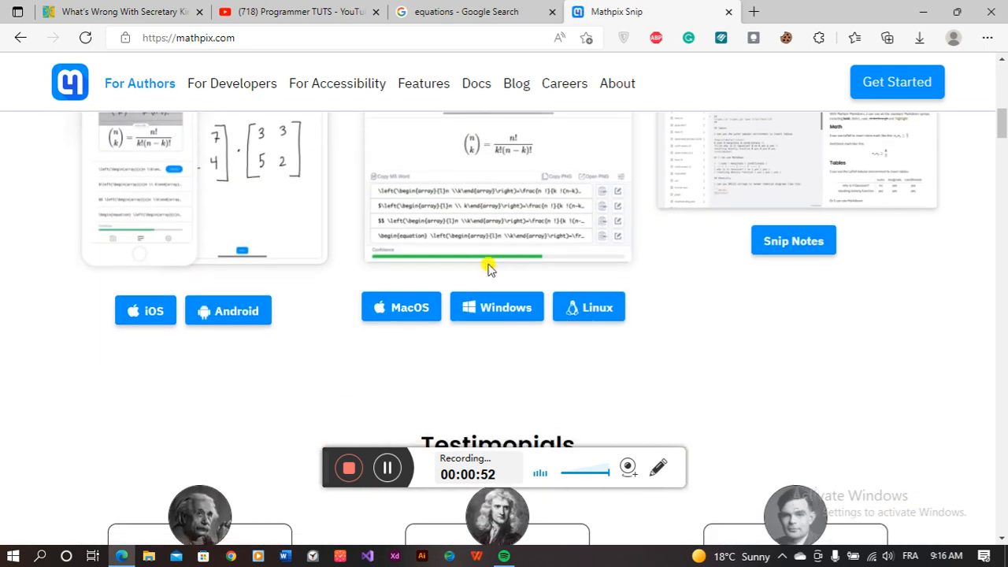
scroll(373, 315, up, 5)
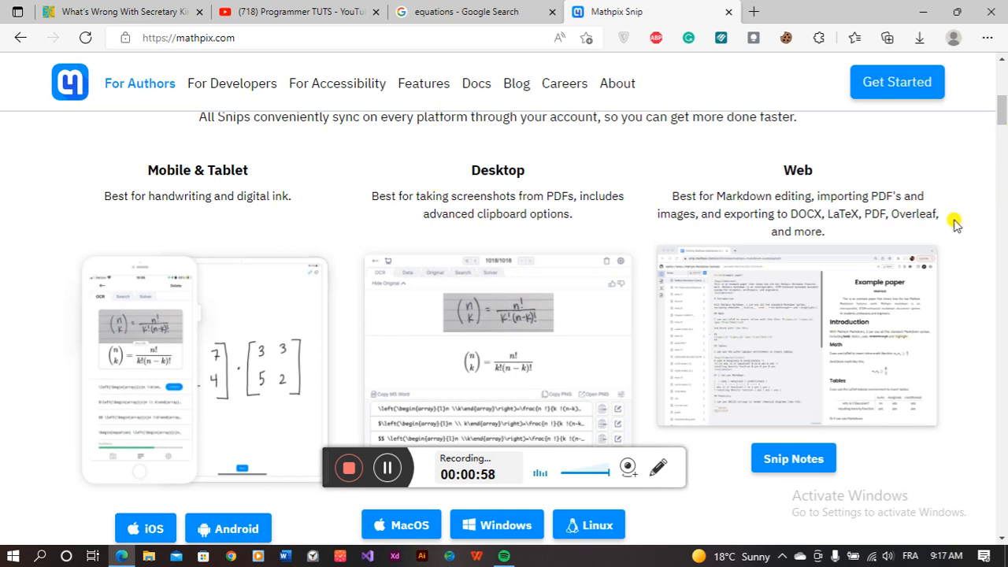
scroll(842, 196, down, 3)
scroll(838, 192, up, 2)
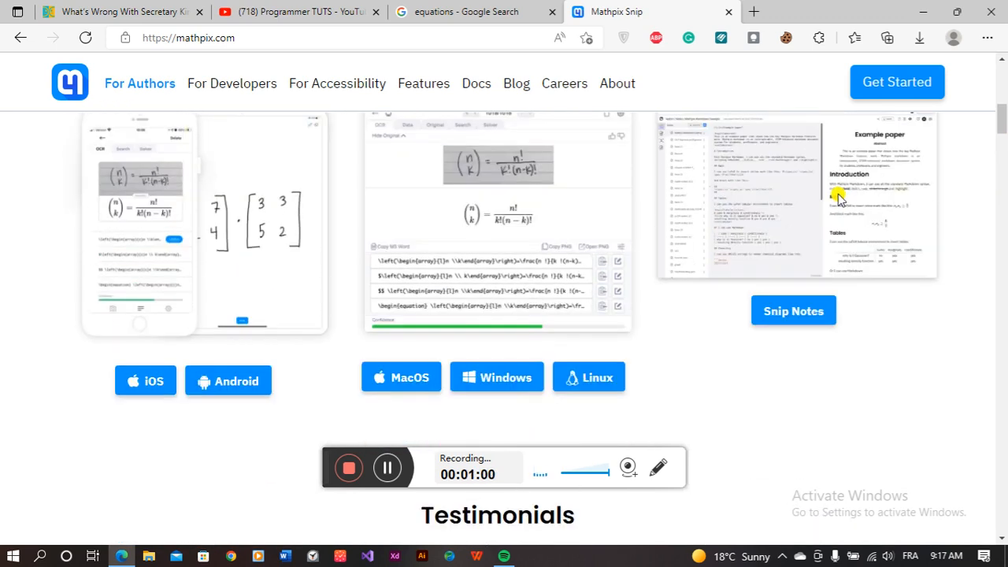
scroll(526, 268, down, 1)
scroll(527, 268, down, 1)
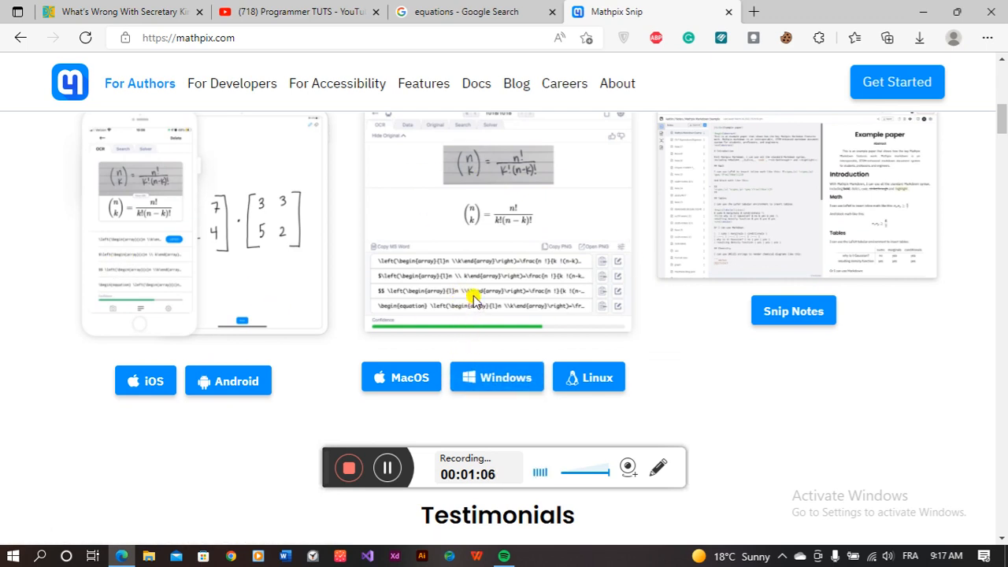
scroll(473, 294, up, 1)
scroll(479, 277, down, 2)
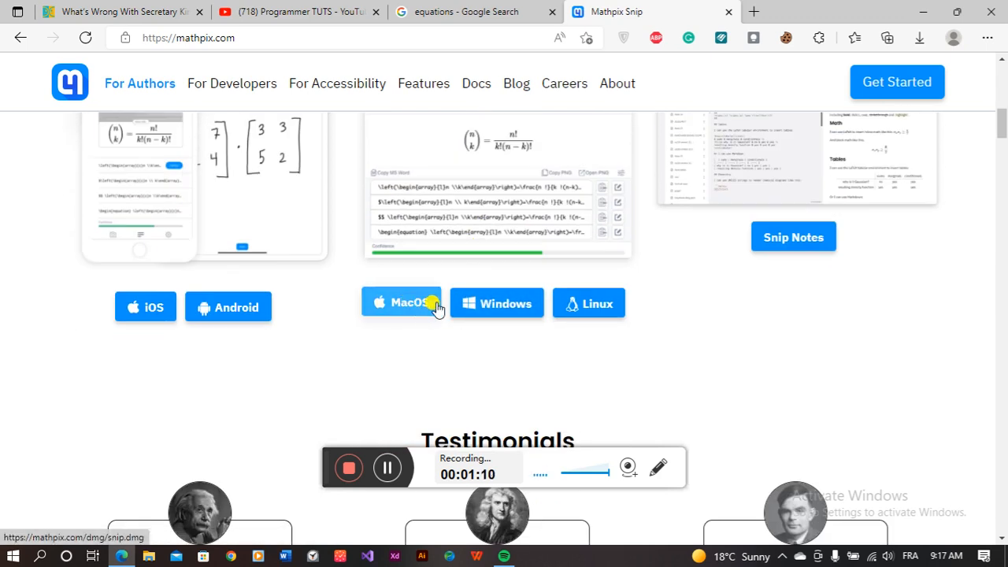
Step: Start the Windows installer download, then cancel it in the Downloads panel
click(496, 310)
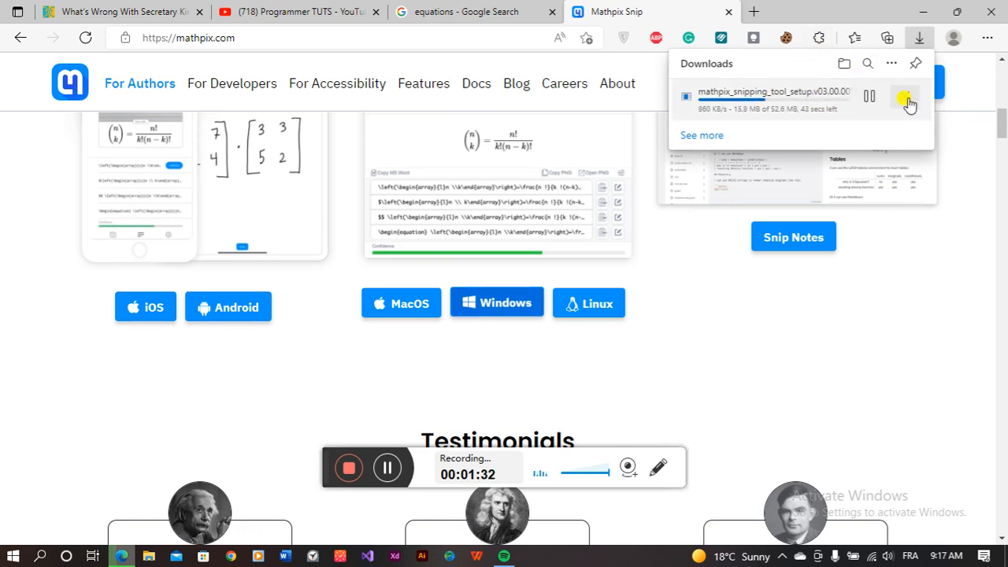
click(906, 99)
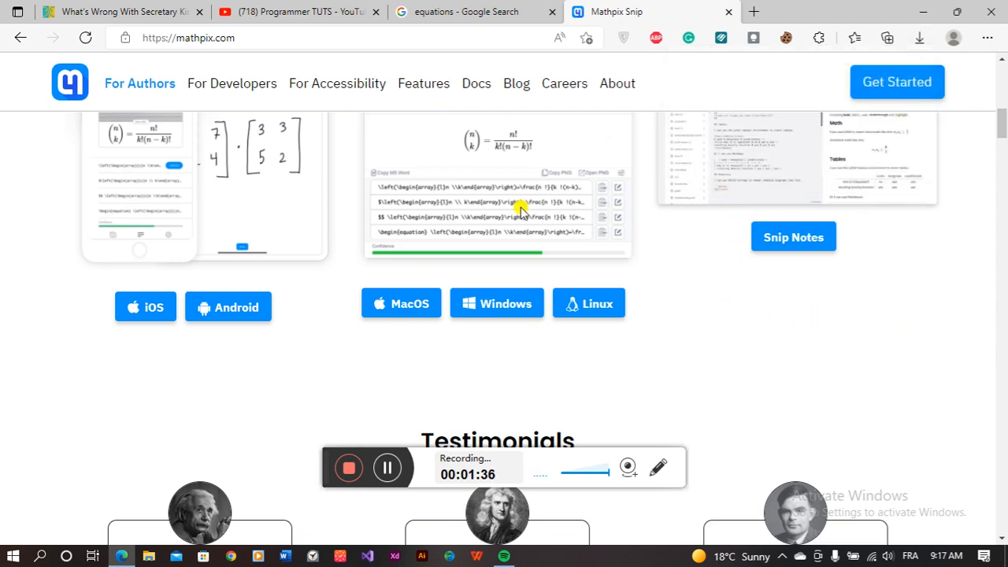
scroll(482, 257, up, 10)
Step: Go to the Mathpix account page via Get Started and sign out from the avatar menu
click(94, 399)
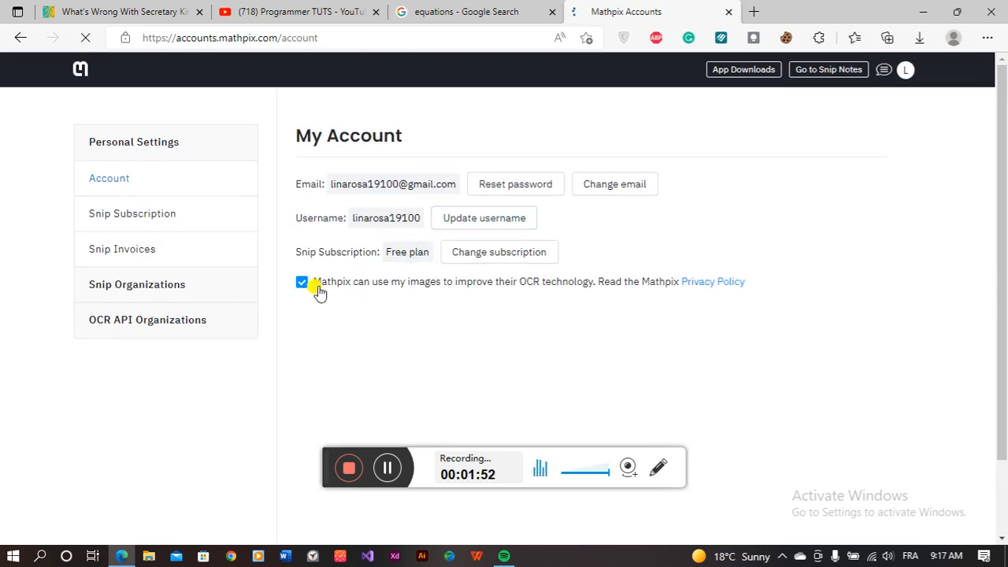
click(907, 71)
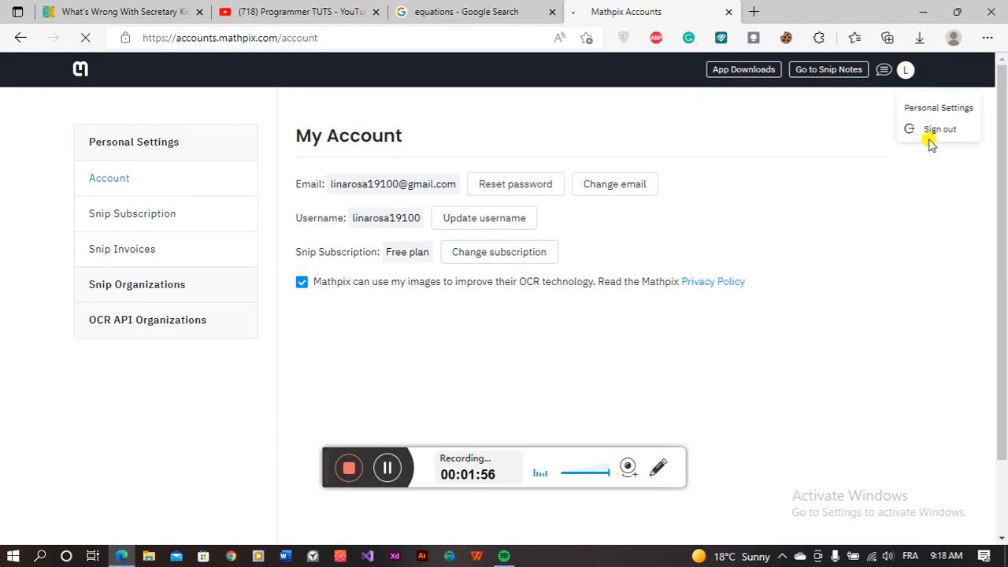
click(906, 69)
click(937, 134)
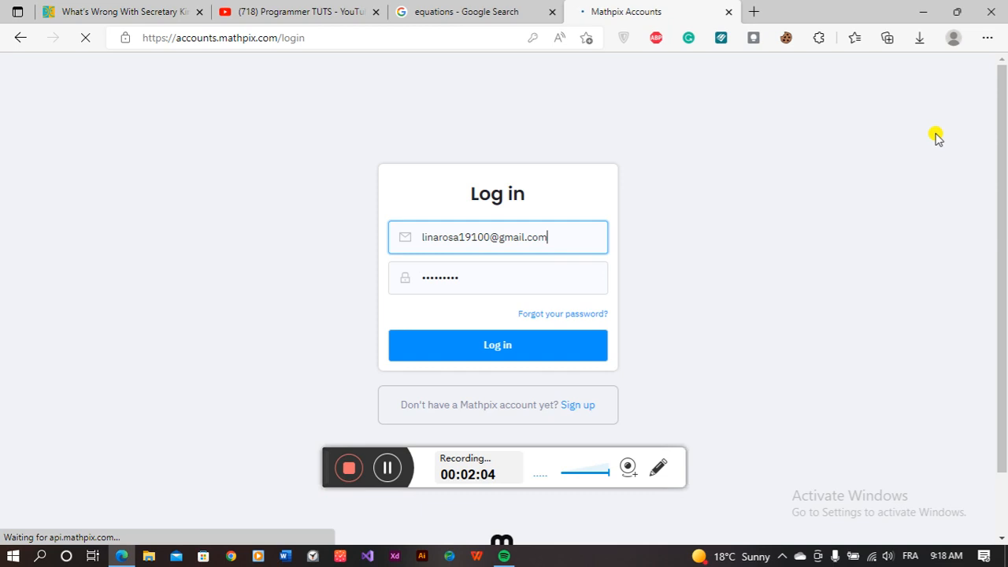
scroll(622, 193, down, 2)
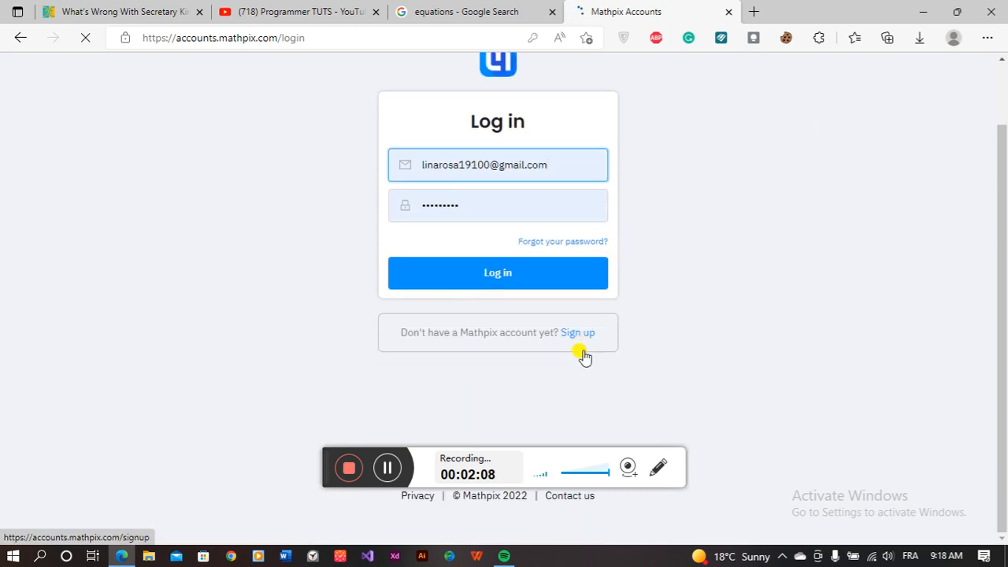
Step: Start sign-up and tick Terms & Conditions, go back to Log in, and minimize Edge
click(579, 338)
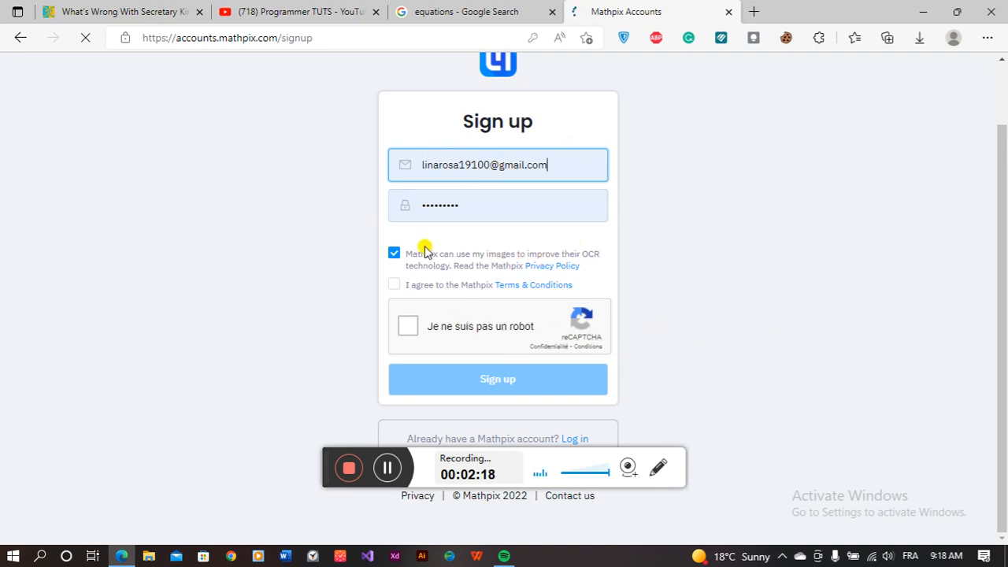
click(393, 285)
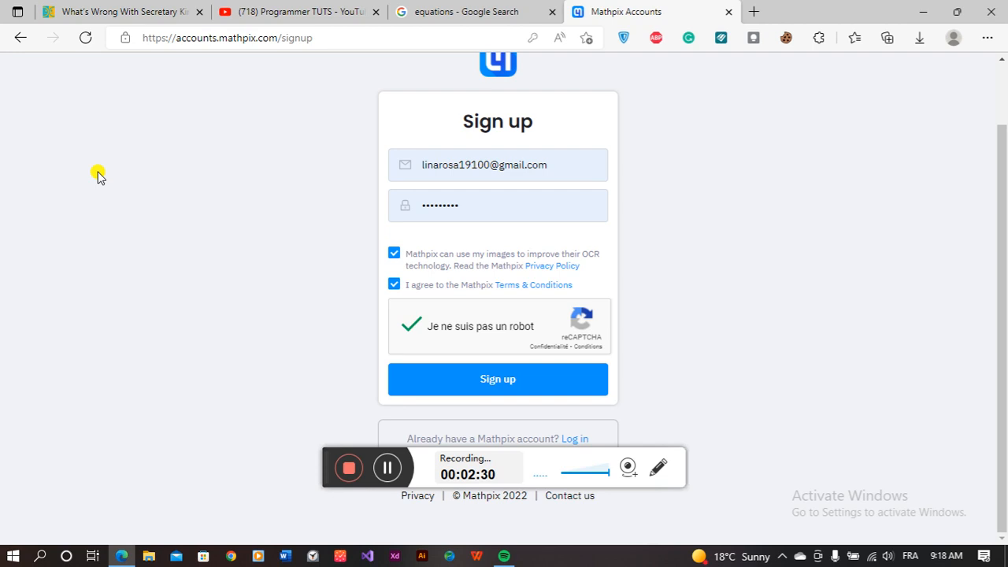
click(19, 38)
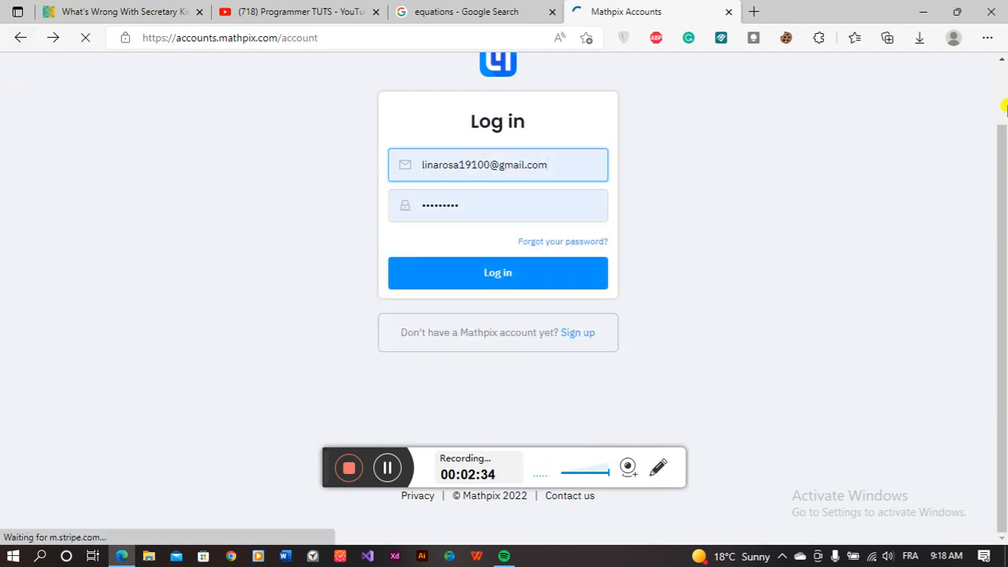
click(936, 10)
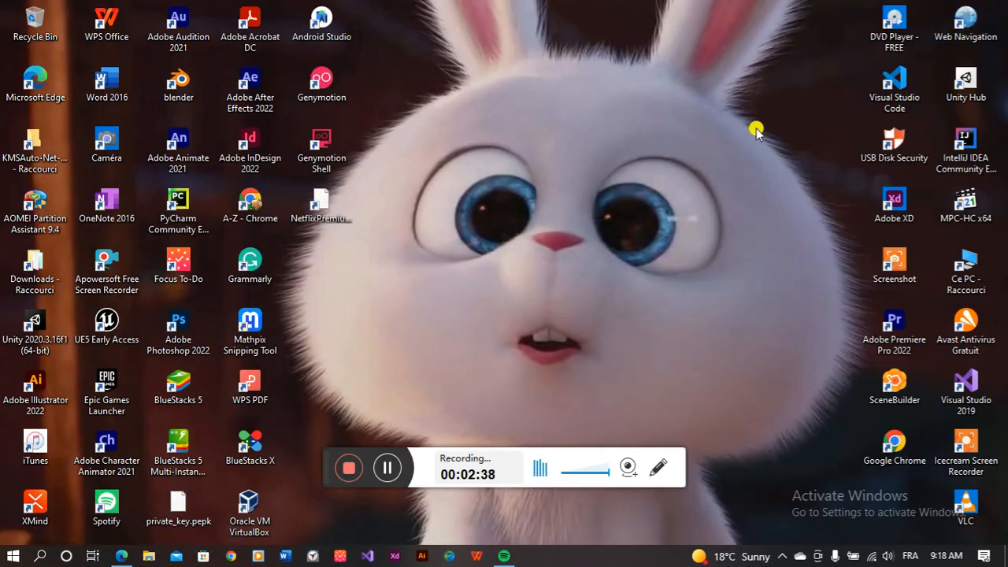
Step: Open the running Mathpix Snipping Tool's Snip List from the hidden tray icons
click(250, 324)
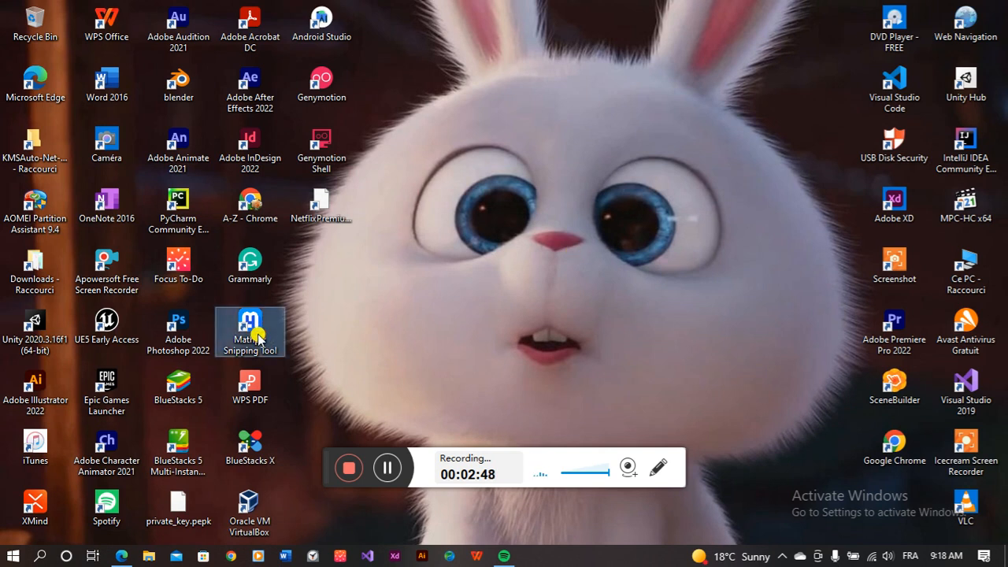
click(508, 318)
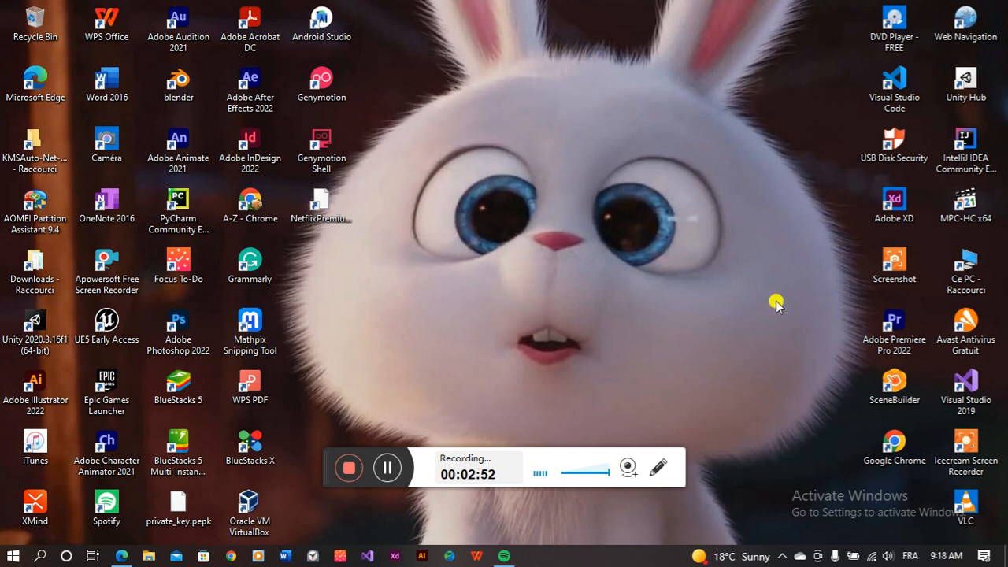
click(783, 556)
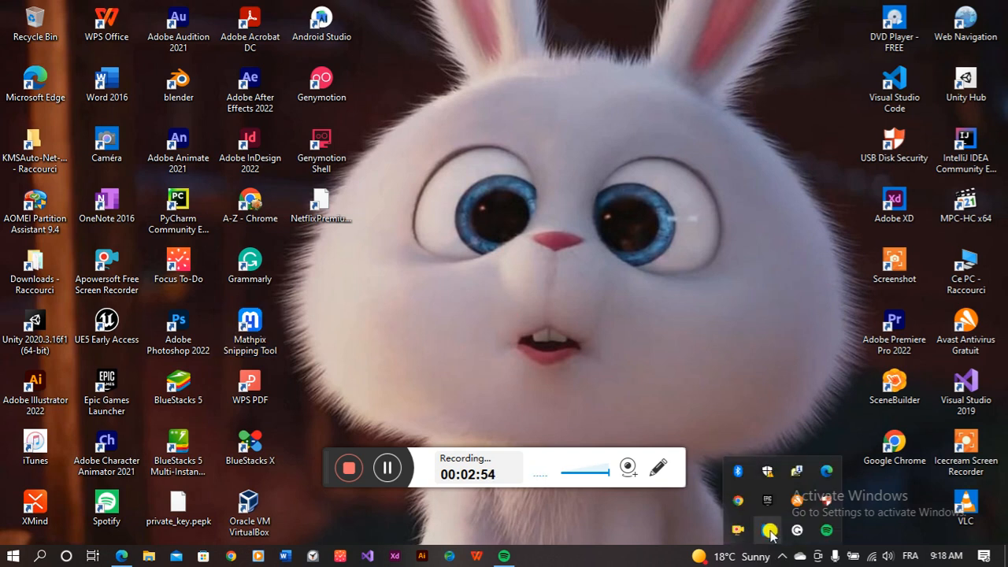
click(766, 528)
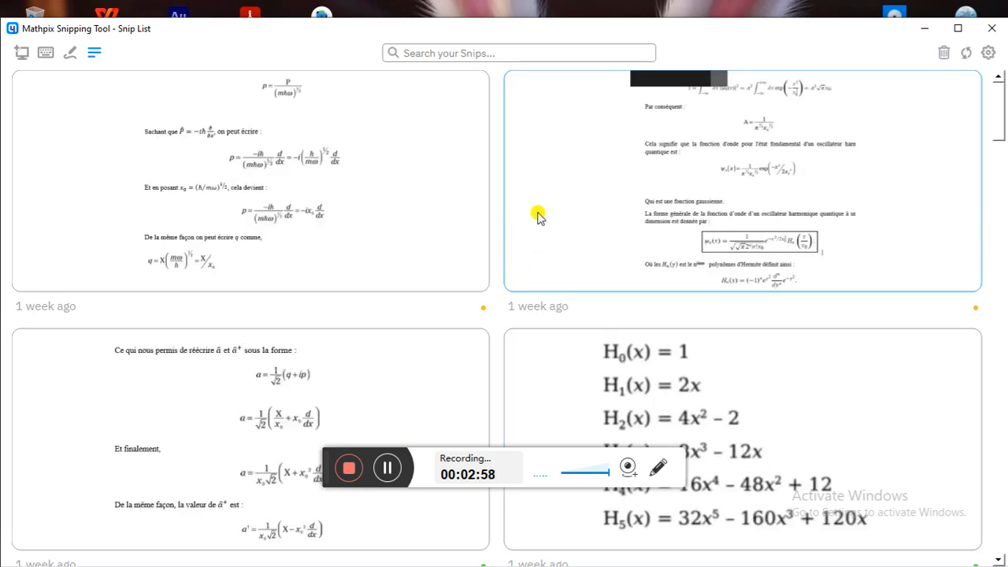
scroll(483, 180, down, 5)
scroll(484, 180, up, 5)
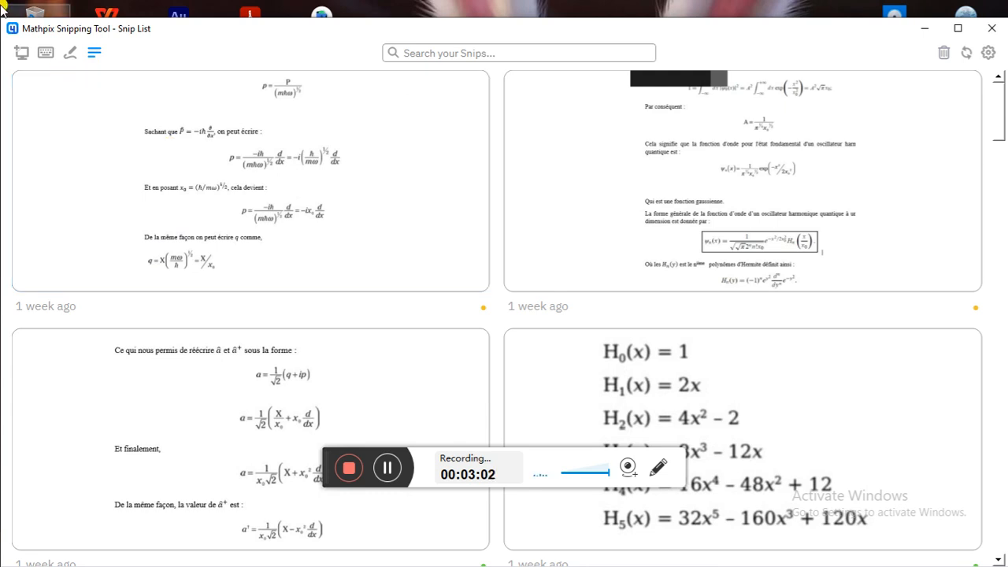
scroll(573, 135, down, 8)
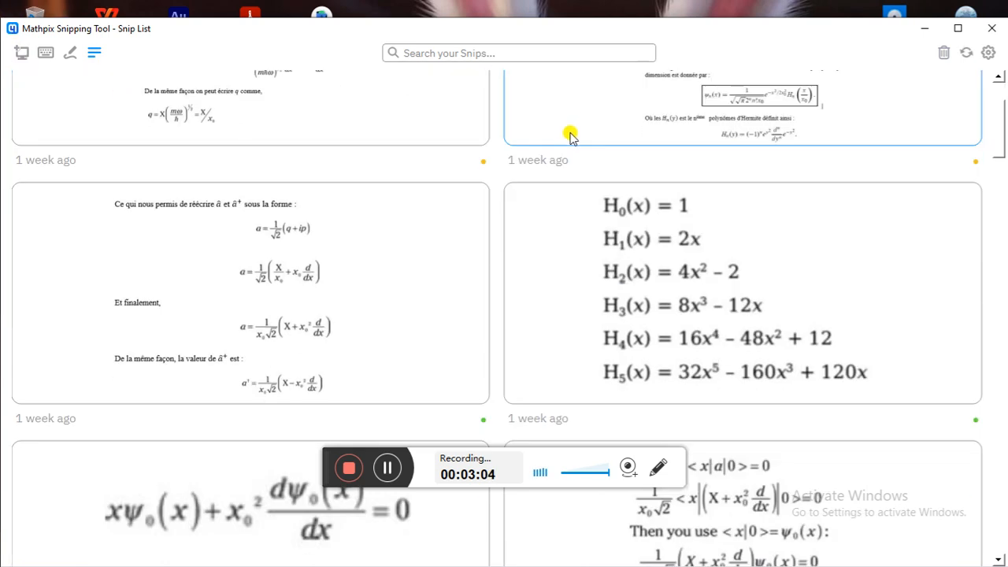
scroll(580, 195, up, 3)
scroll(581, 195, down, 8)
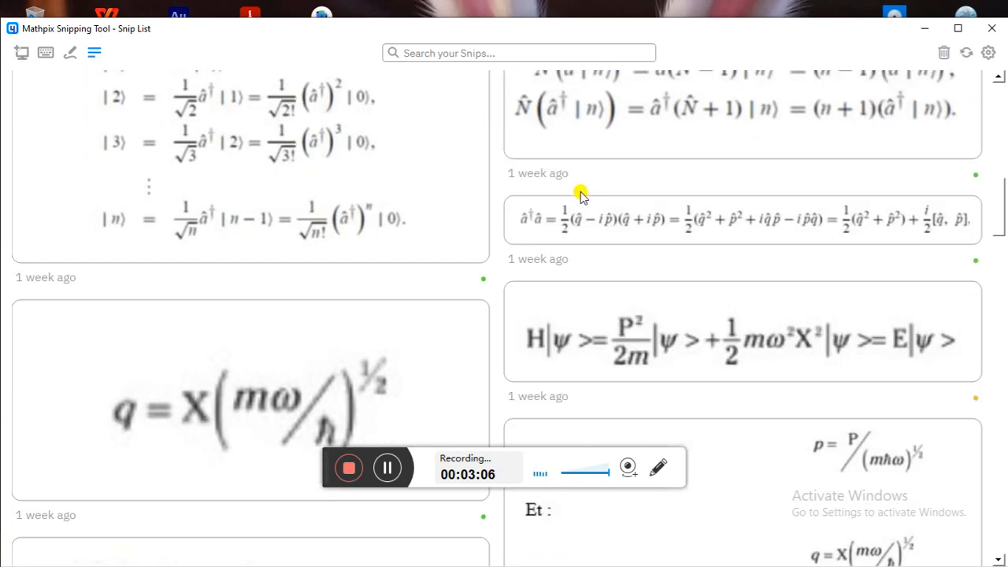
scroll(580, 195, up, 6)
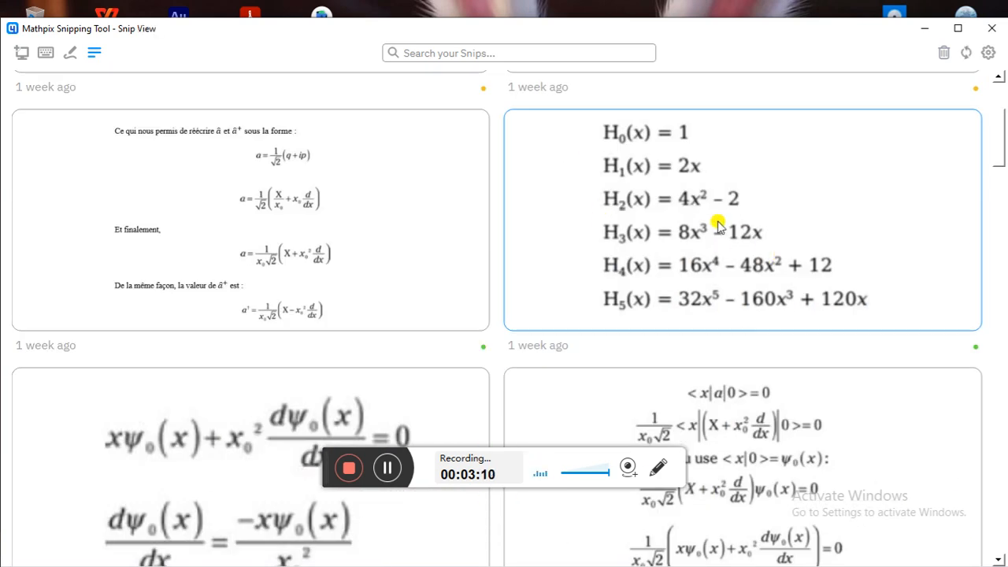
Step: Open the Hermite polynomial H0–H5 snip, maximize Snip View, and turn on Show Original
click(718, 225)
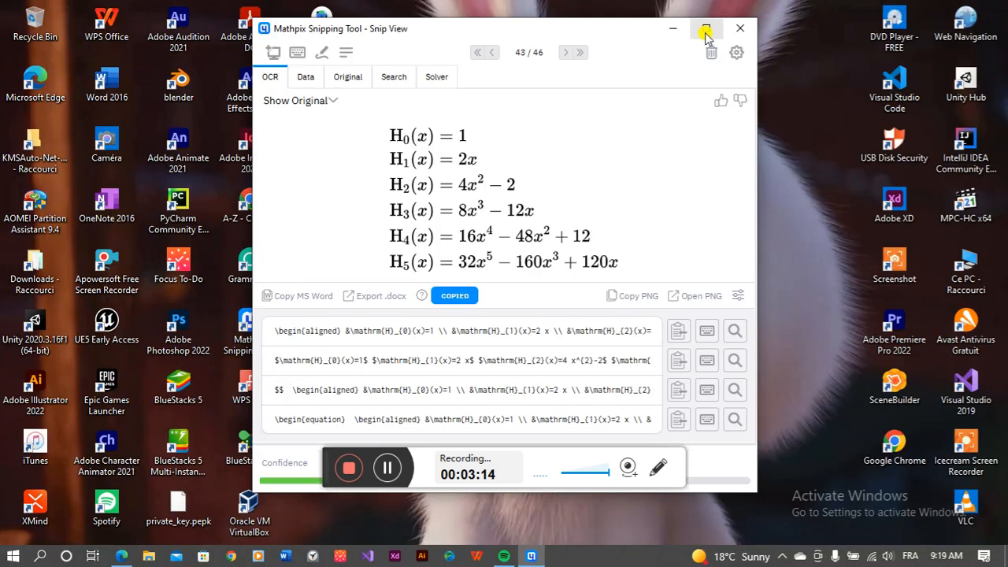
click(705, 30)
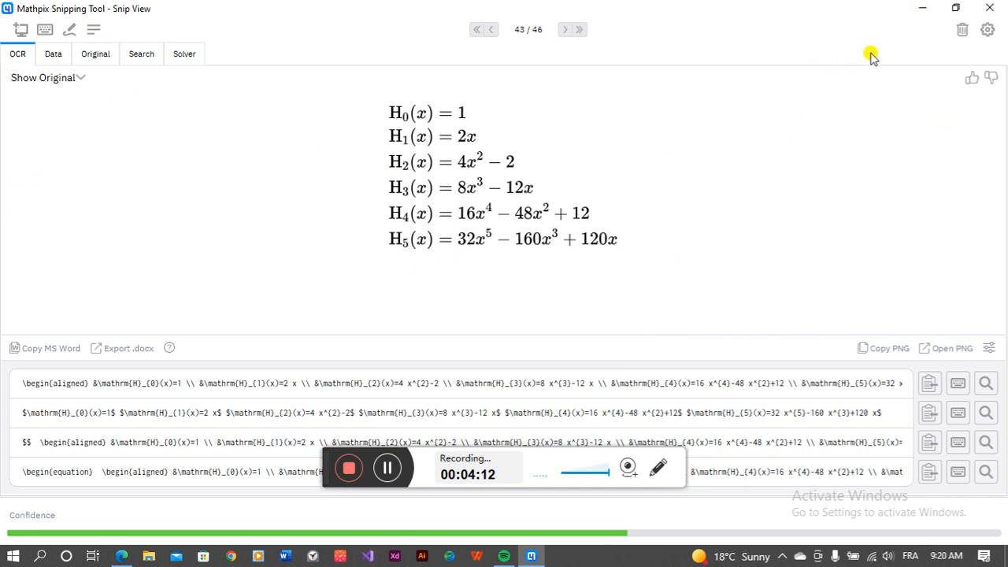
click(50, 78)
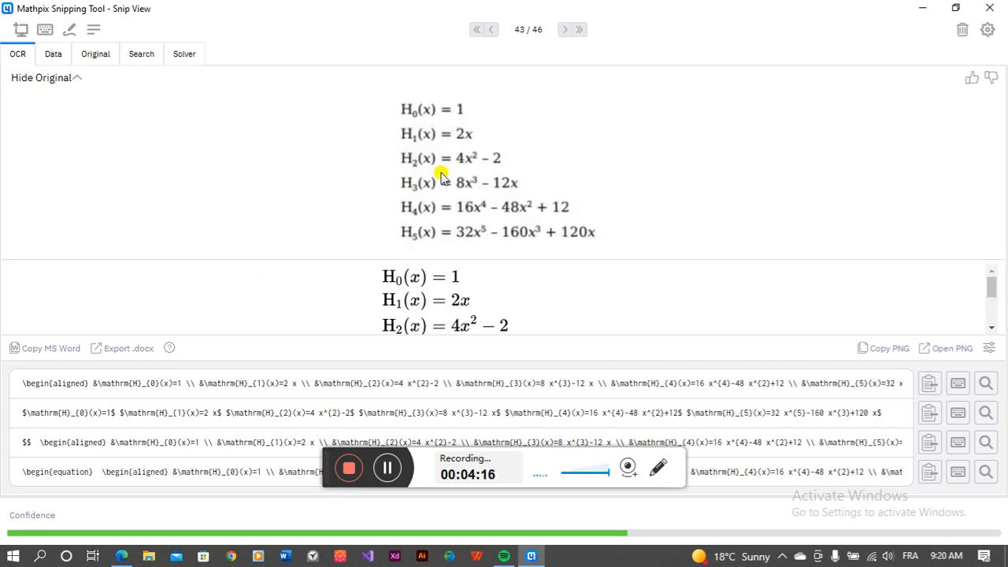
Step: Scroll through the original image and rendered Hermite equations, then minimize Mathpix
scroll(428, 269, down, 3)
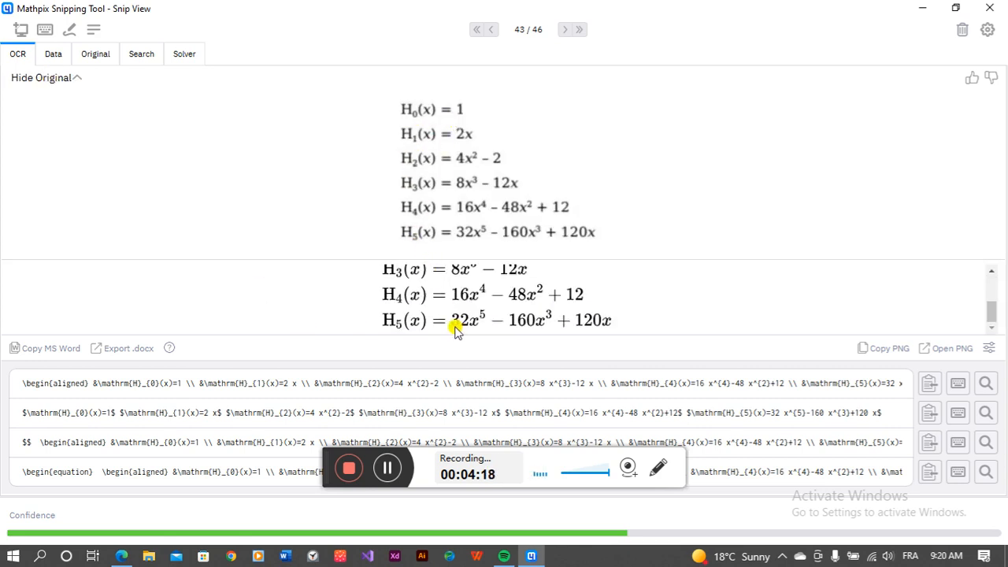
scroll(442, 305, up, 3)
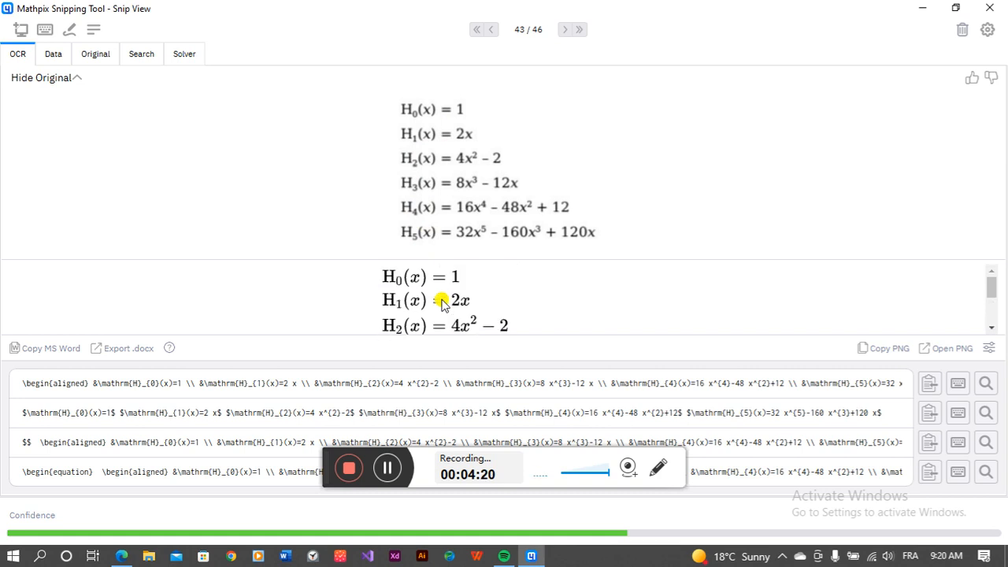
scroll(442, 304, down, 3)
scroll(442, 305, up, 3)
scroll(442, 305, down, 3)
scroll(441, 305, up, 3)
scroll(442, 305, down, 3)
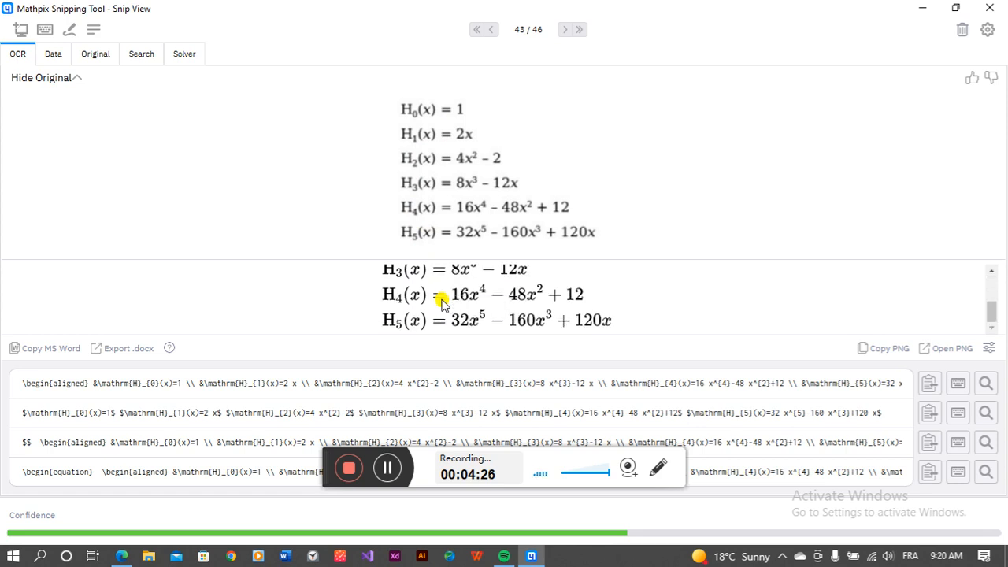
scroll(442, 305, up, 3)
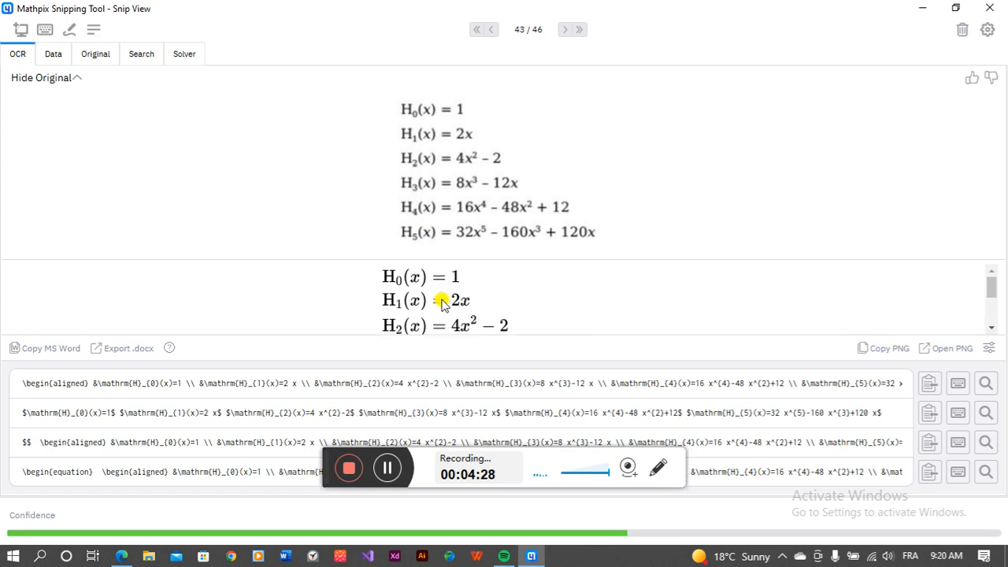
scroll(438, 295, down, 3)
scroll(438, 300, up, 3)
click(924, 8)
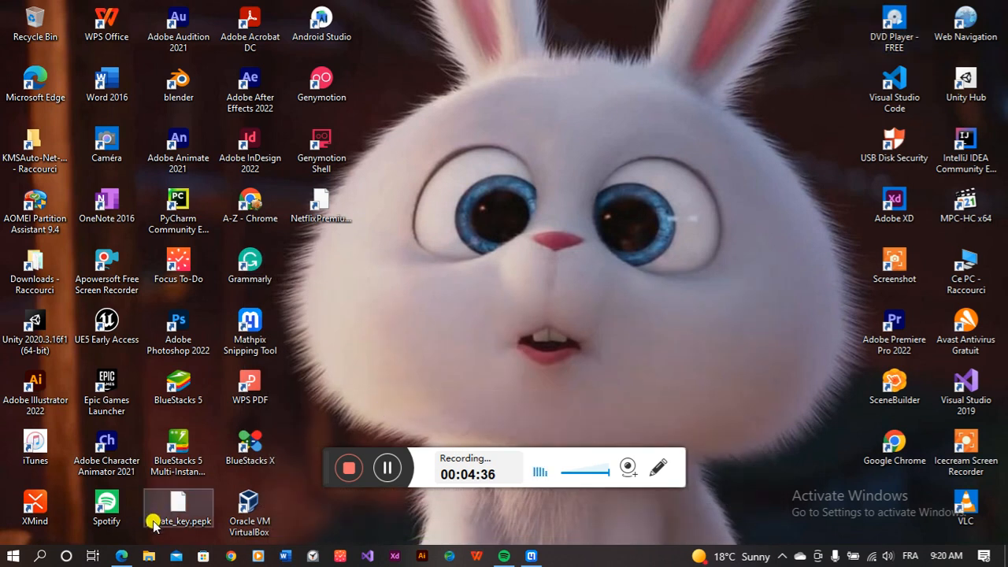
Step: Bring Edge back on the equations image results, minimize it, and launch Word
click(122, 555)
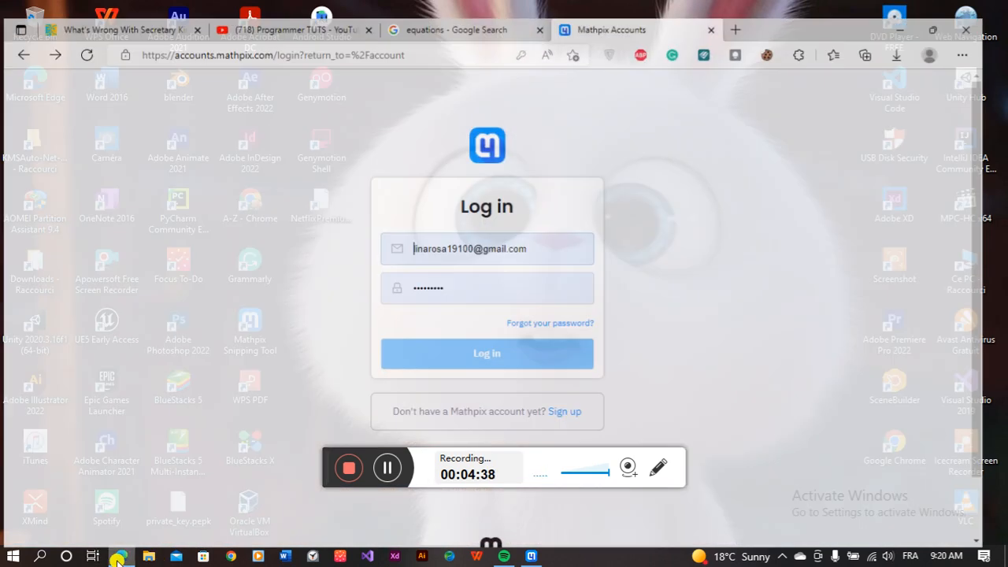
click(440, 10)
scroll(473, 308, up, 5)
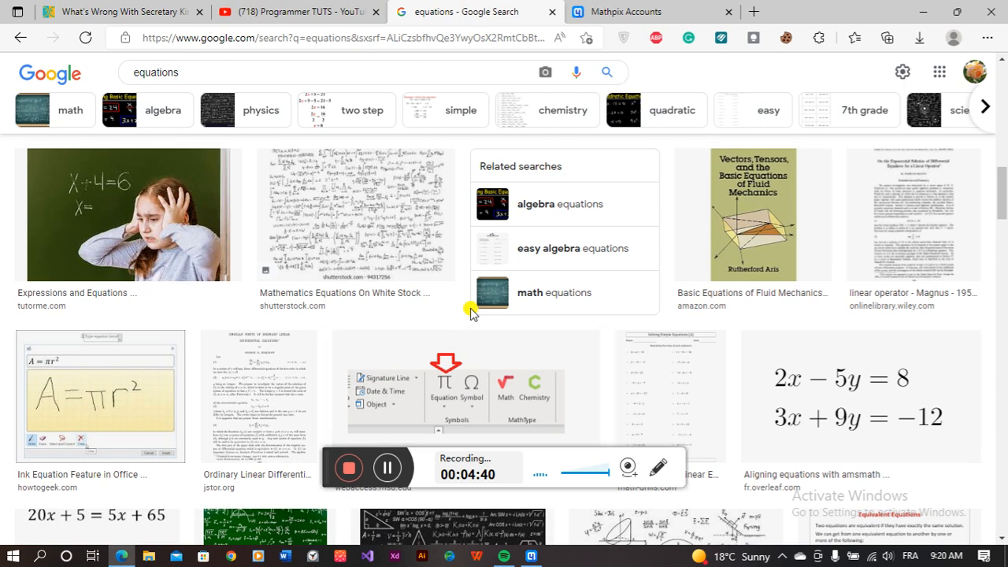
scroll(469, 311, up, 5)
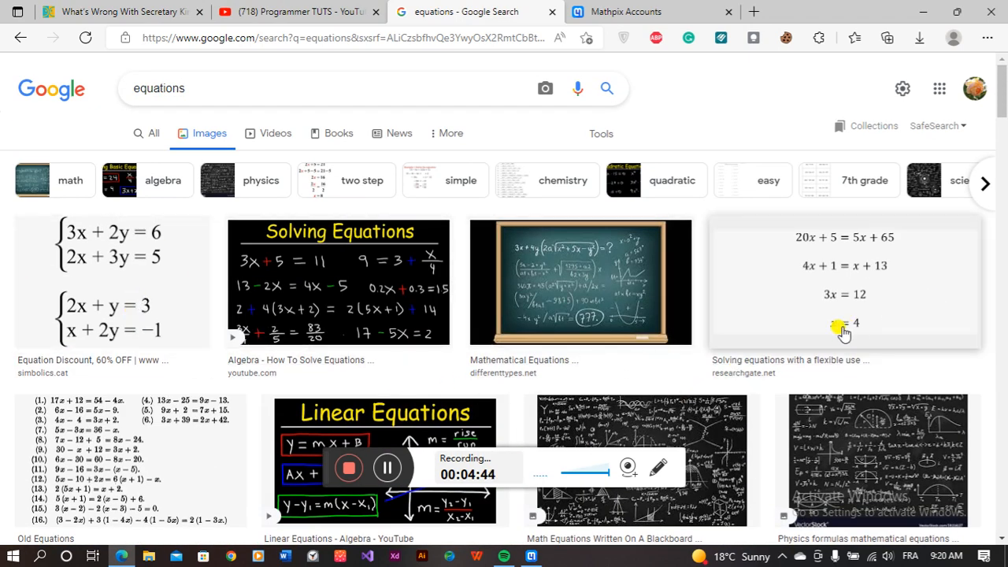
click(927, 9)
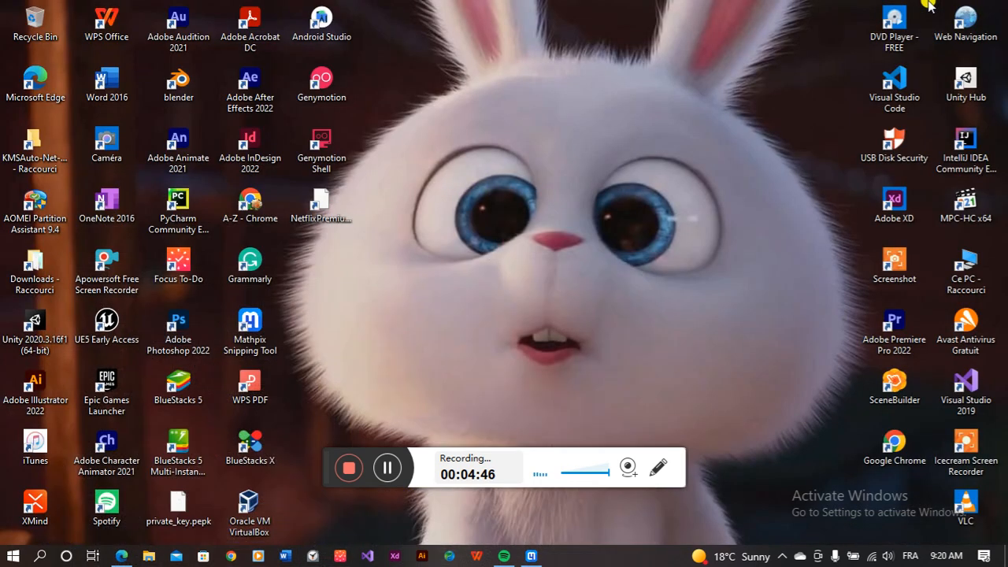
click(287, 556)
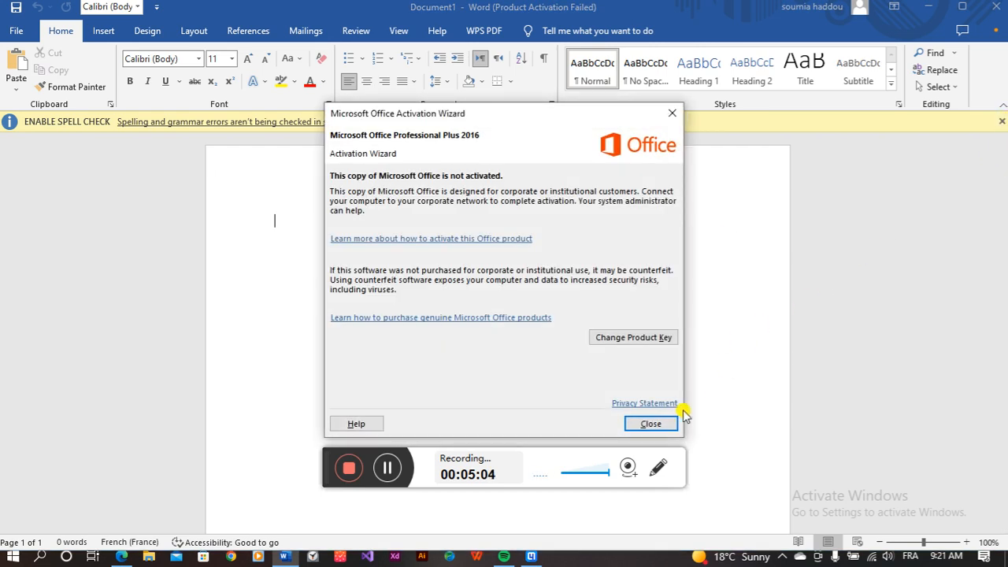
Step: Dismiss Word's activation wizard and spell-check bar, then return to Edge
click(668, 425)
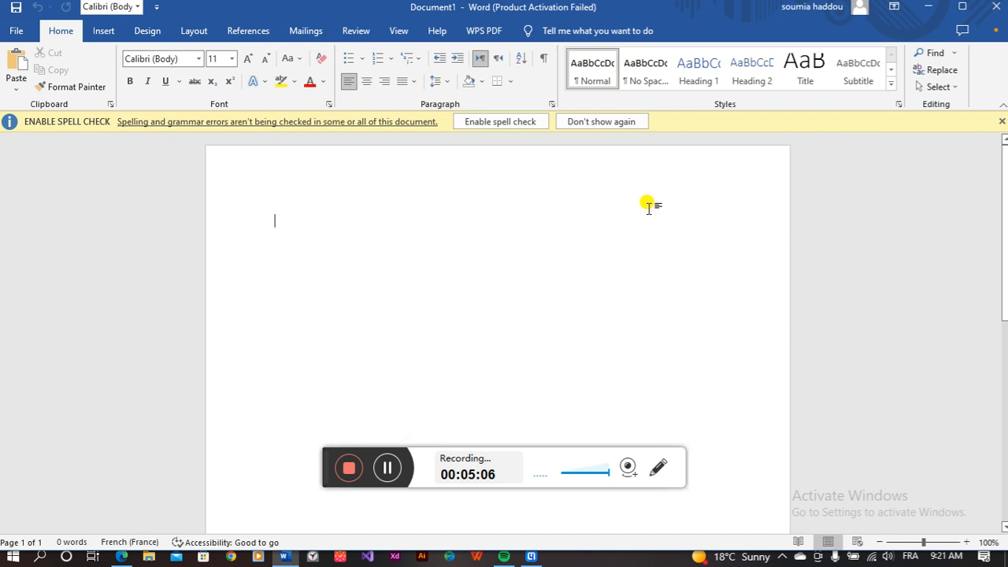
click(1002, 121)
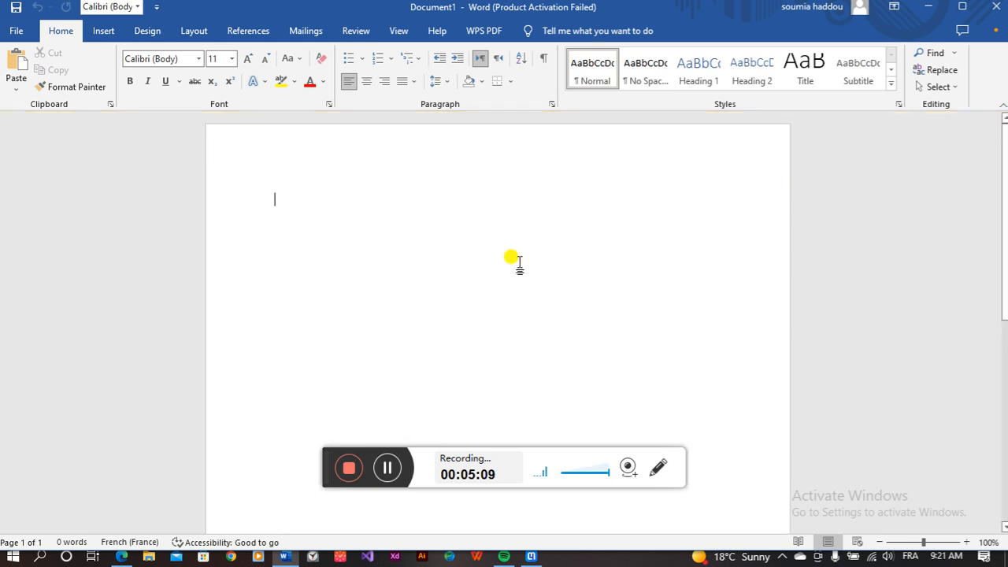
click(124, 557)
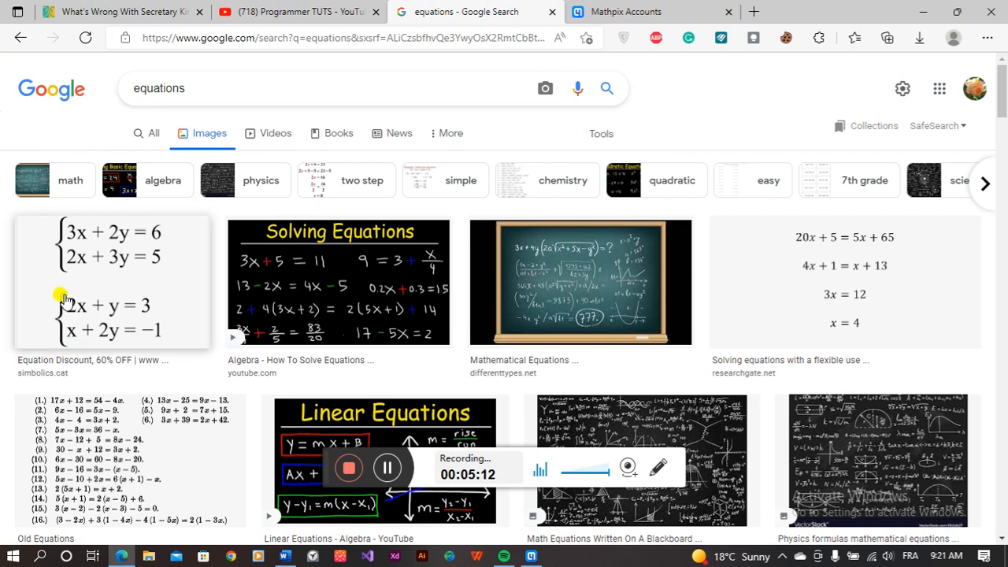
Step: Scroll the Google Images results and open the Old Equations image preview
scroll(41, 309, down, 1)
scroll(41, 309, down, 2)
click(176, 282)
Step: Preview the 3x + 2y = 6 two-systems image and bring Mathpix Snipping Tool forward
scroll(11, 293, up, 2)
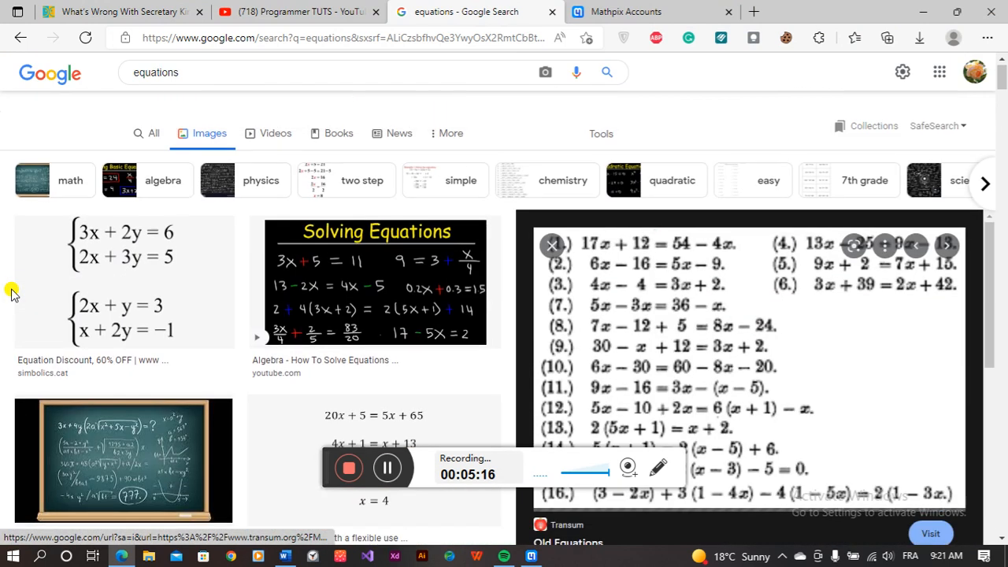
click(49, 298)
scroll(48, 298, down, 2)
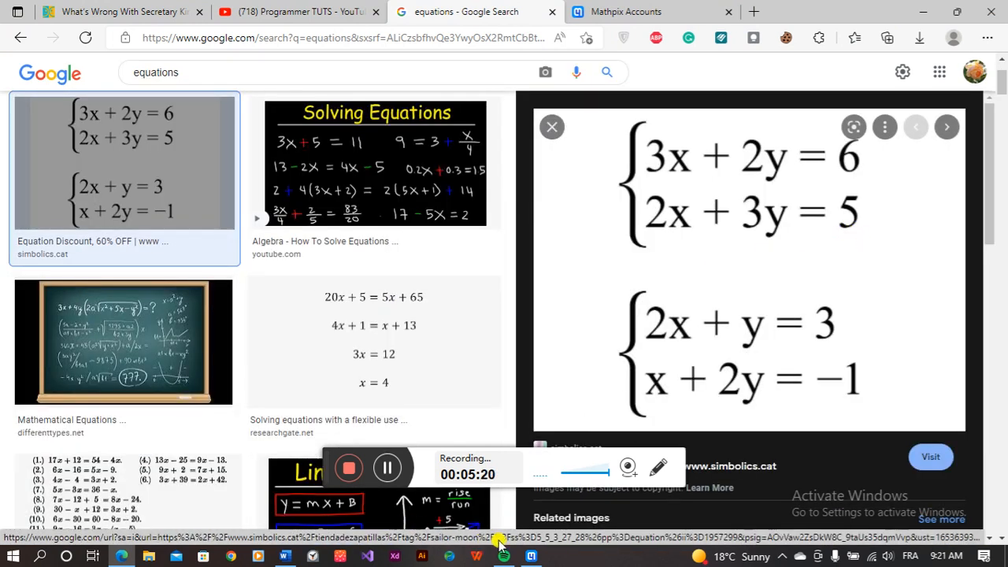
click(532, 556)
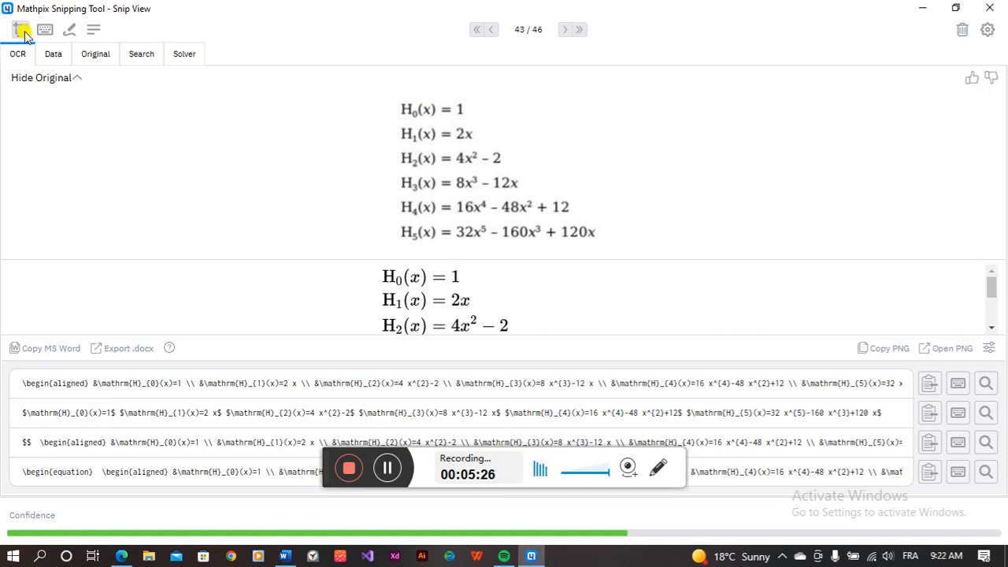
Step: Try to snip the two equation systems, which hits the free snip limit, then go to Mathpix Accounts login
click(22, 31)
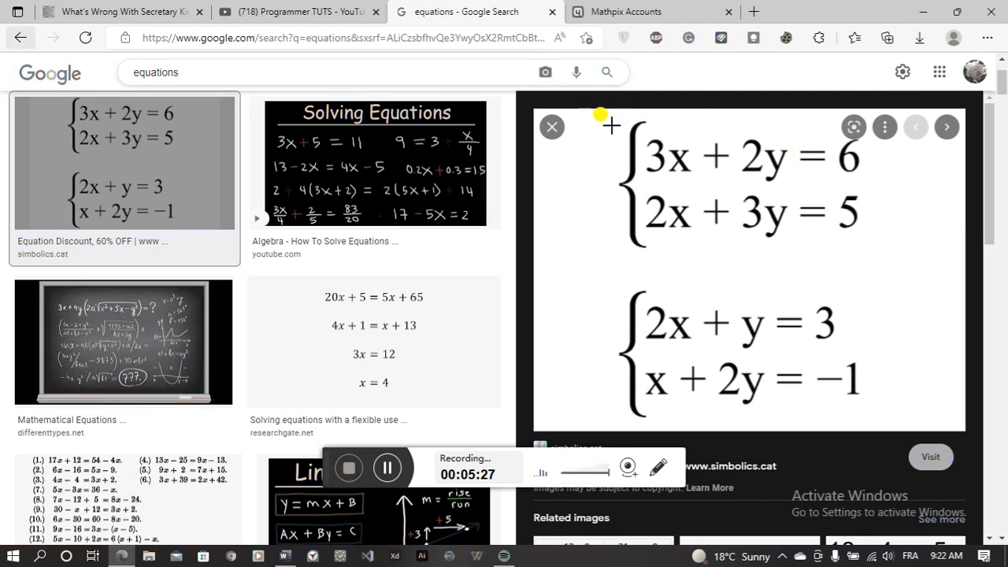
drag(583, 114, 877, 429)
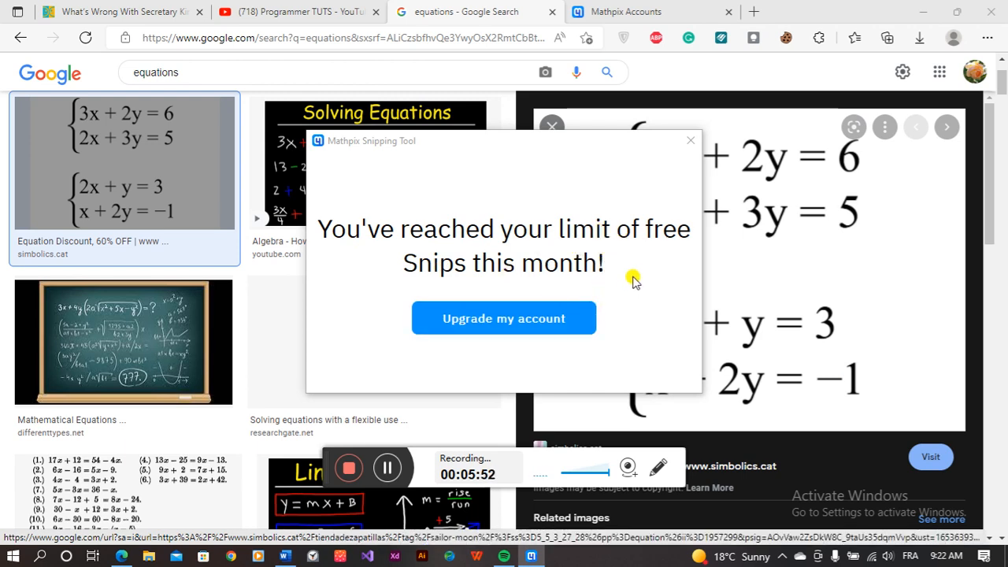
mouse_move(531, 559)
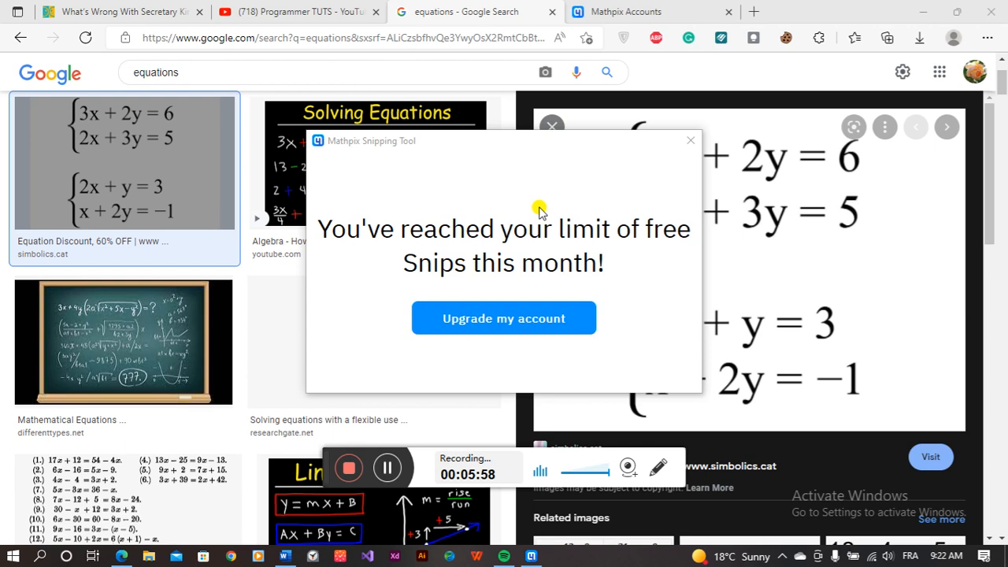
click(634, 9)
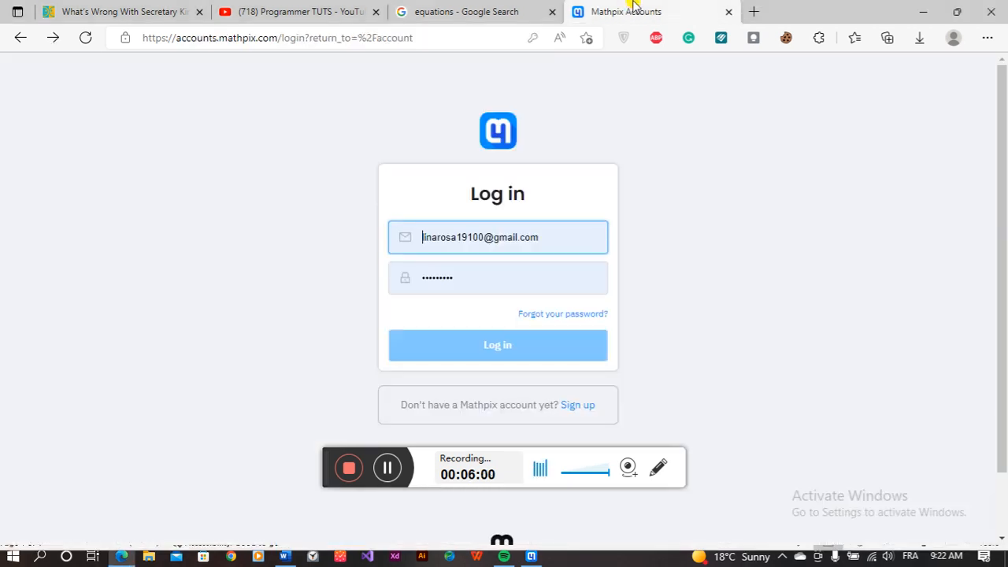
Step: Sign up for a new Mathpix account with a saved e-mail and password, passing reCAPTCHA
triple_click(457, 236)
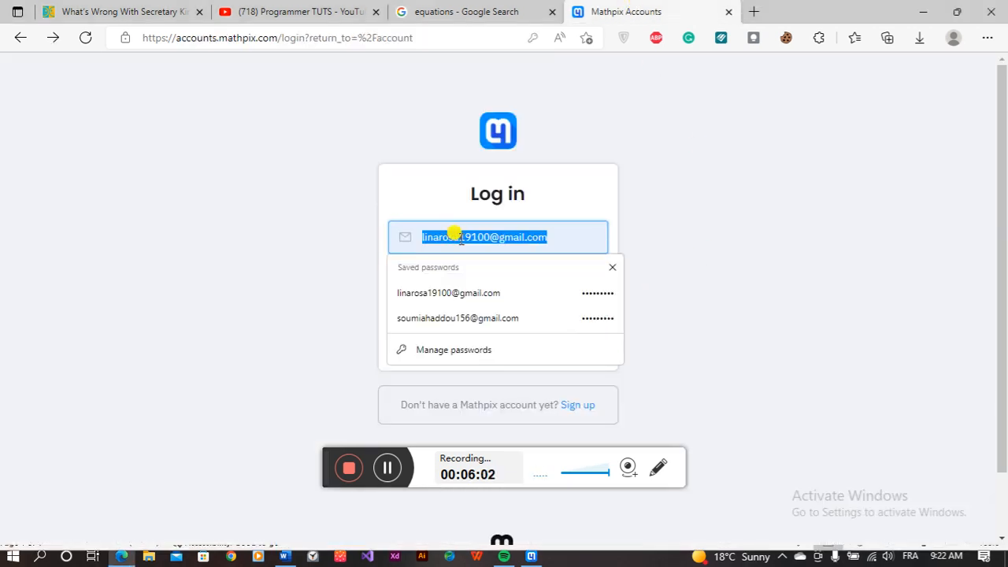
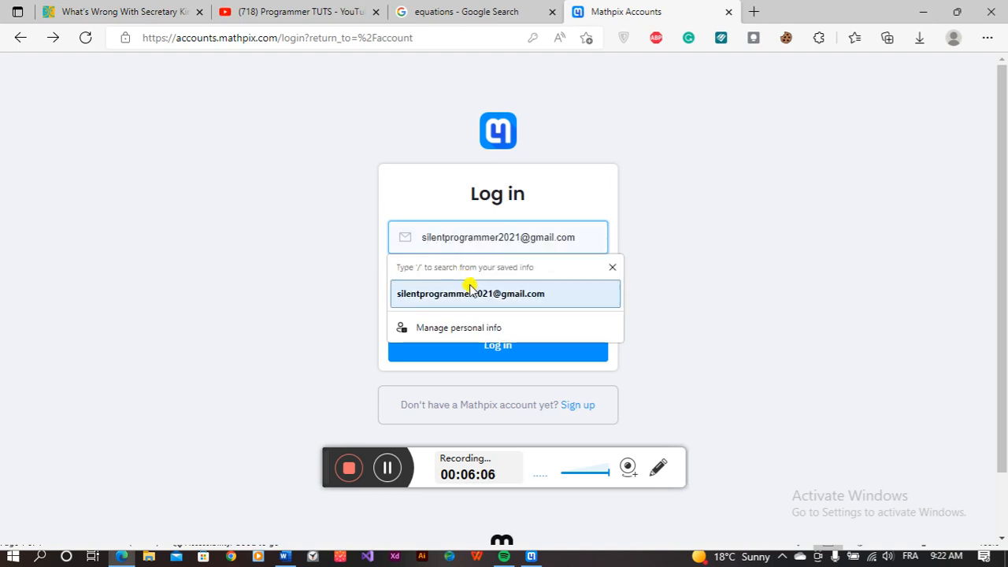
click(468, 290)
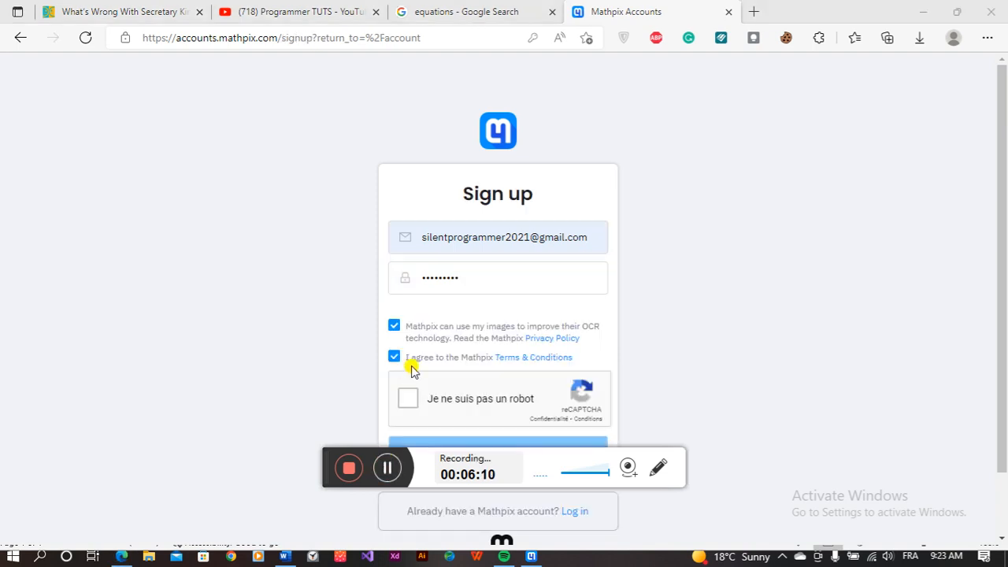
scroll(412, 368, down, 1)
click(410, 328)
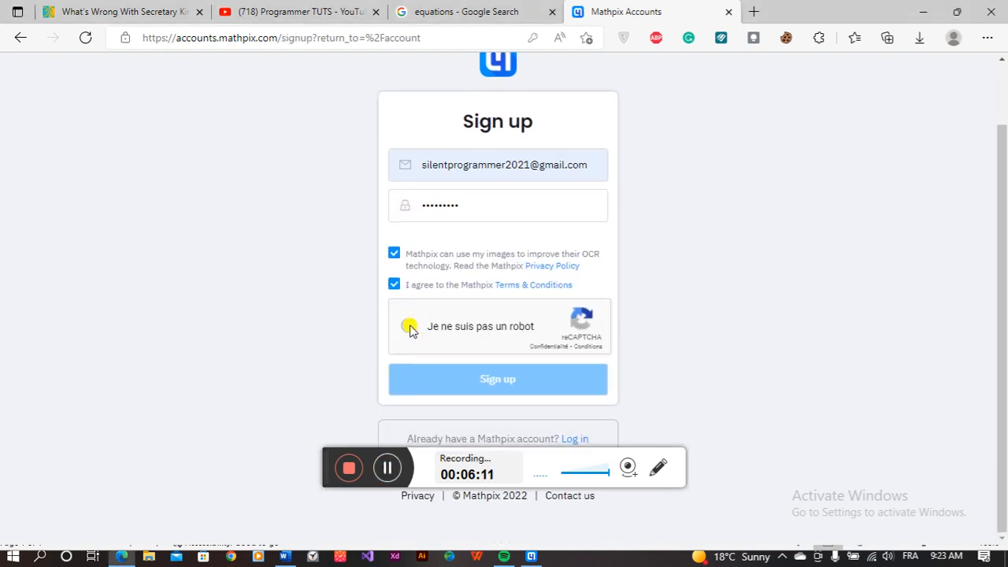
click(442, 367)
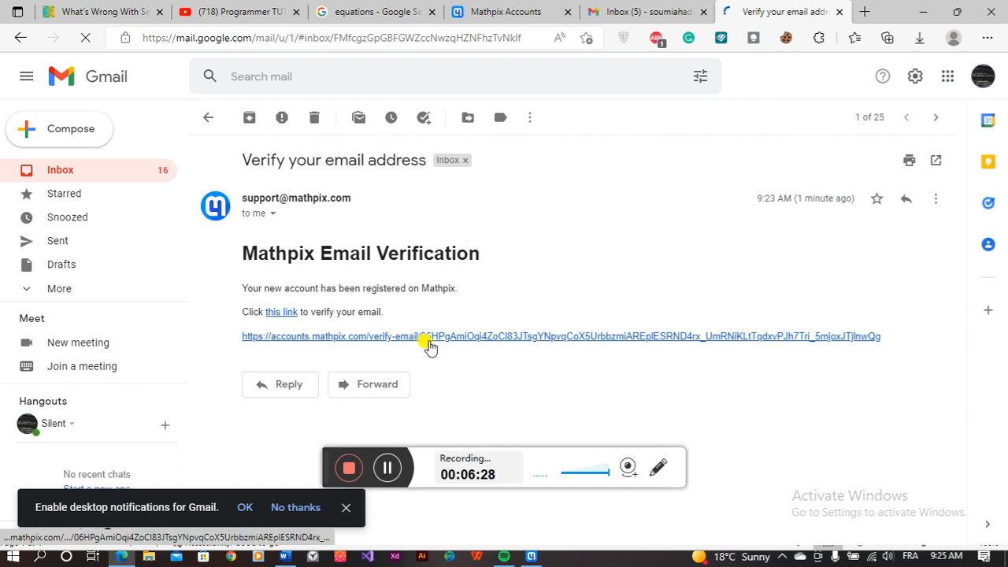
Step: Follow the Mathpix e-mail verification link from the Gmail message
click(278, 316)
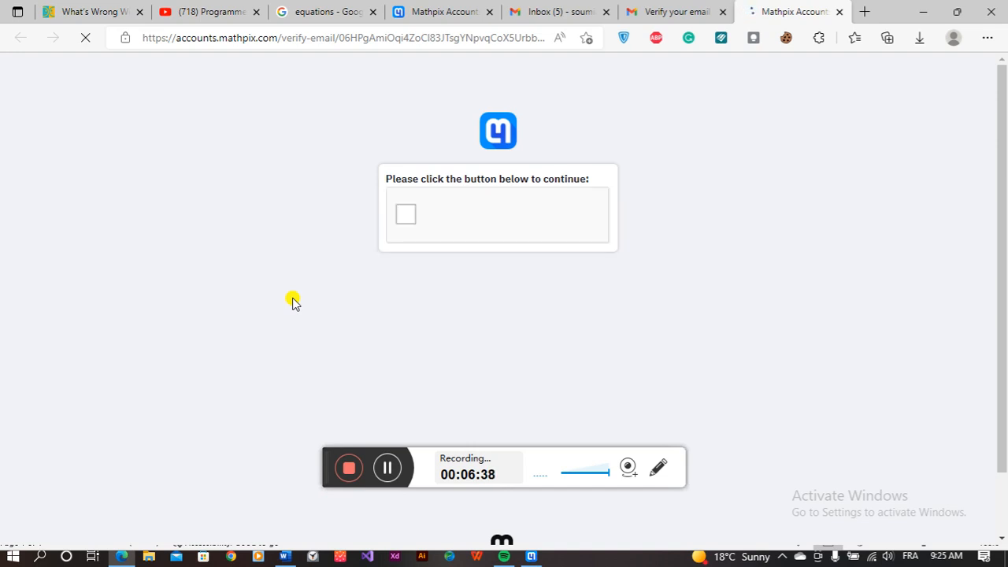
Step: Start the robot check and submit three selected traffic-light tiles
click(404, 220)
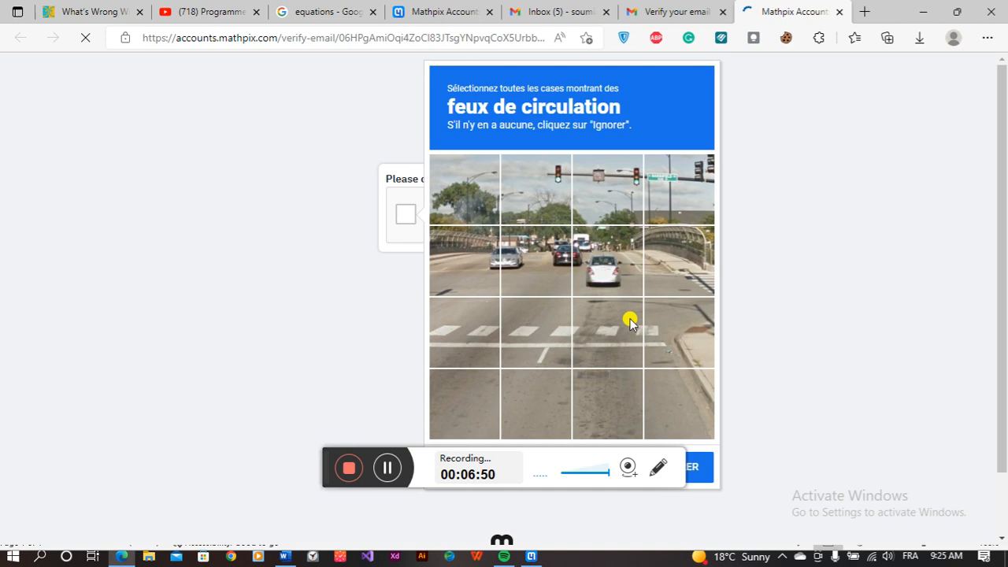
click(603, 189)
click(536, 189)
click(669, 176)
click(687, 465)
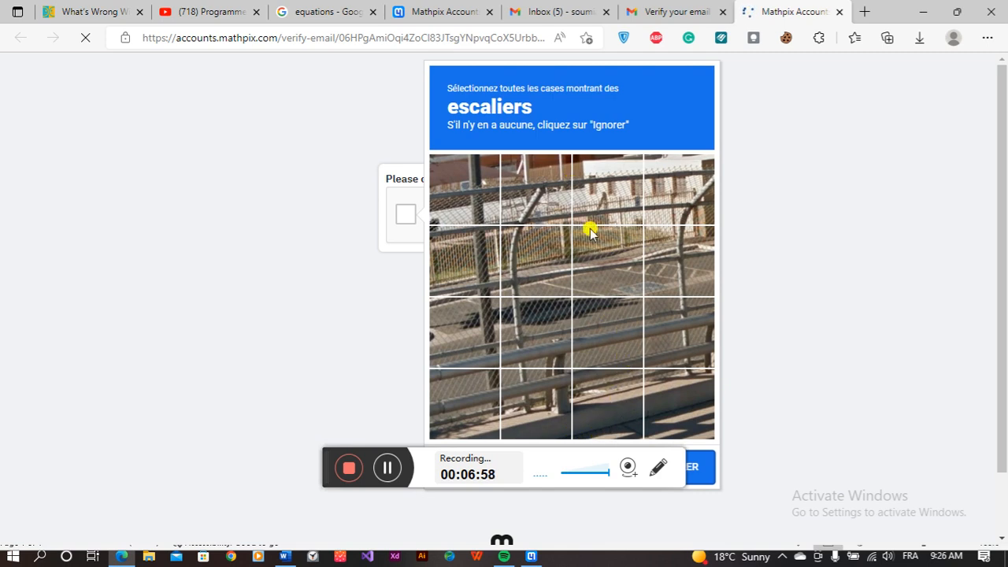
Step: Skip the stairs captcha, submit three traffic-light tiles, and continue to login after verification
click(677, 463)
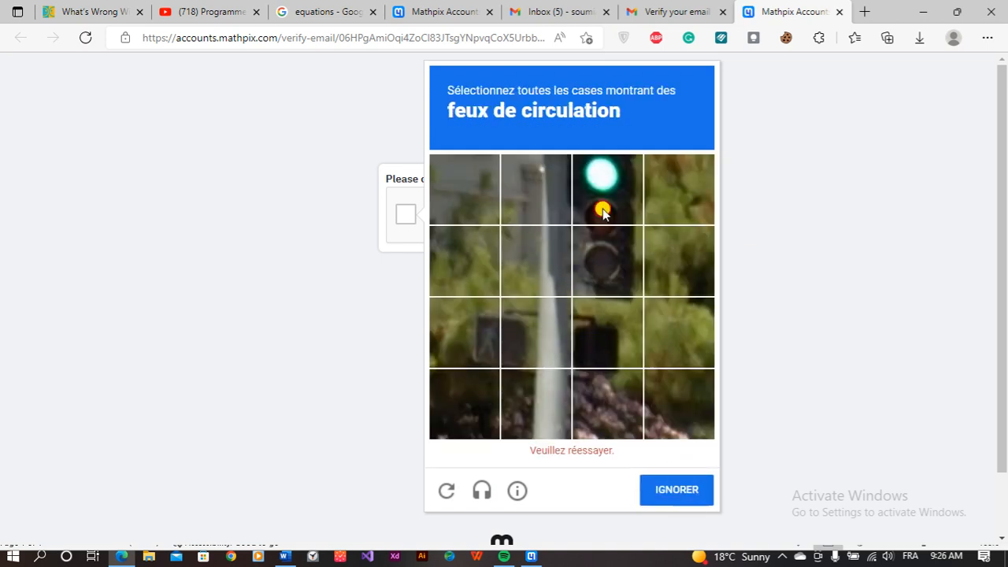
click(603, 213)
click(604, 249)
click(603, 342)
click(687, 466)
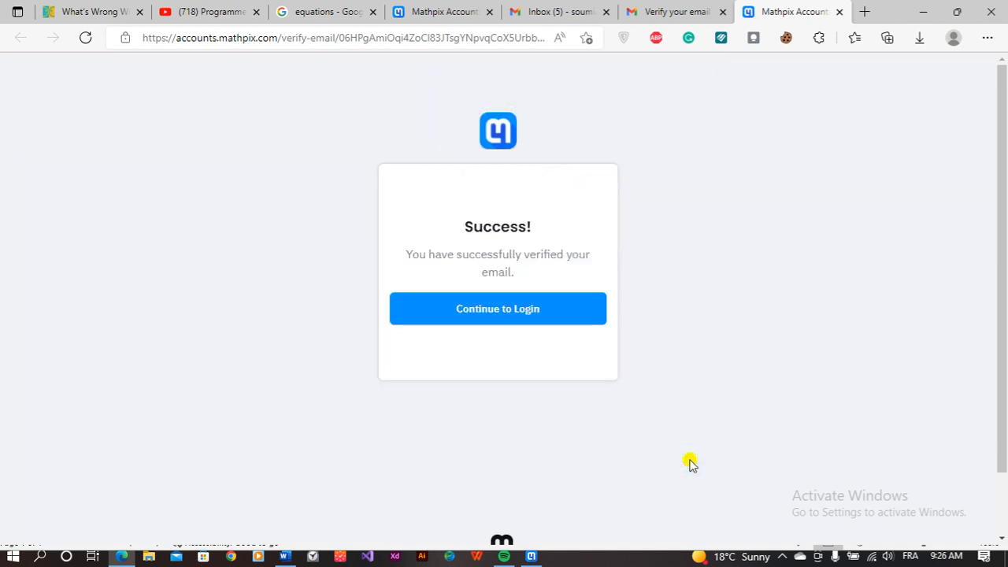
click(514, 312)
Step: Log in to Mathpix Accounts with the new account's e-mail and password
click(512, 347)
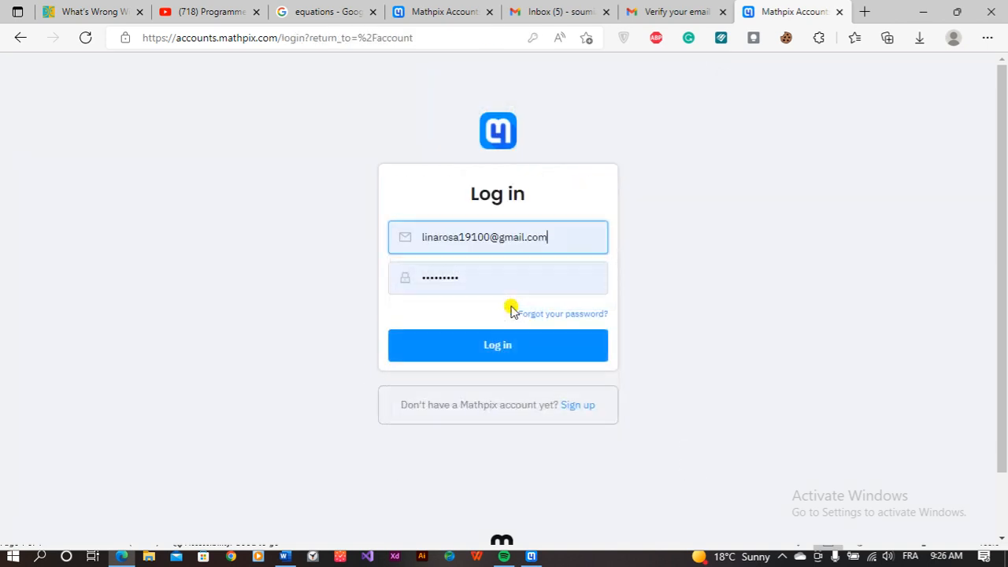
triple_click(488, 237)
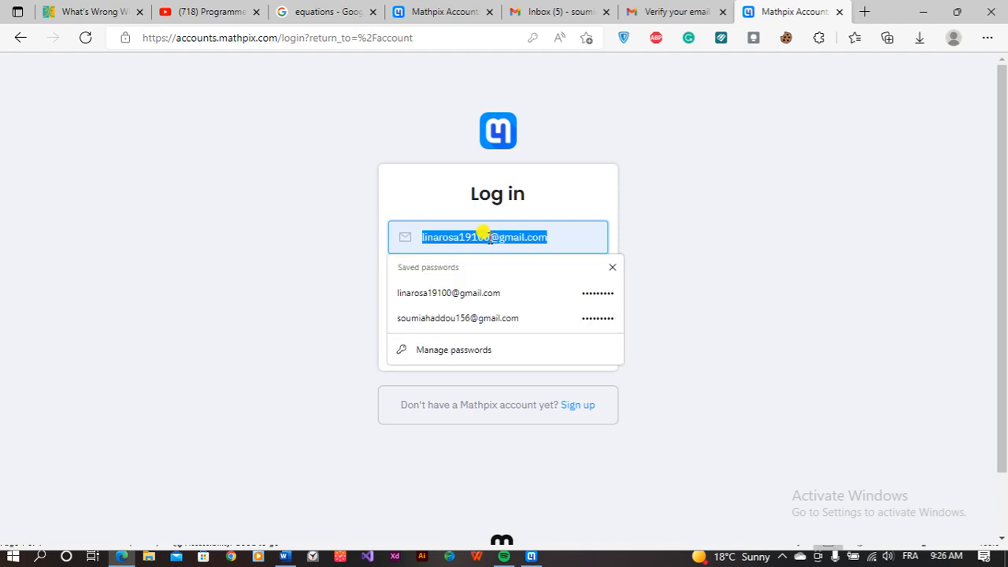
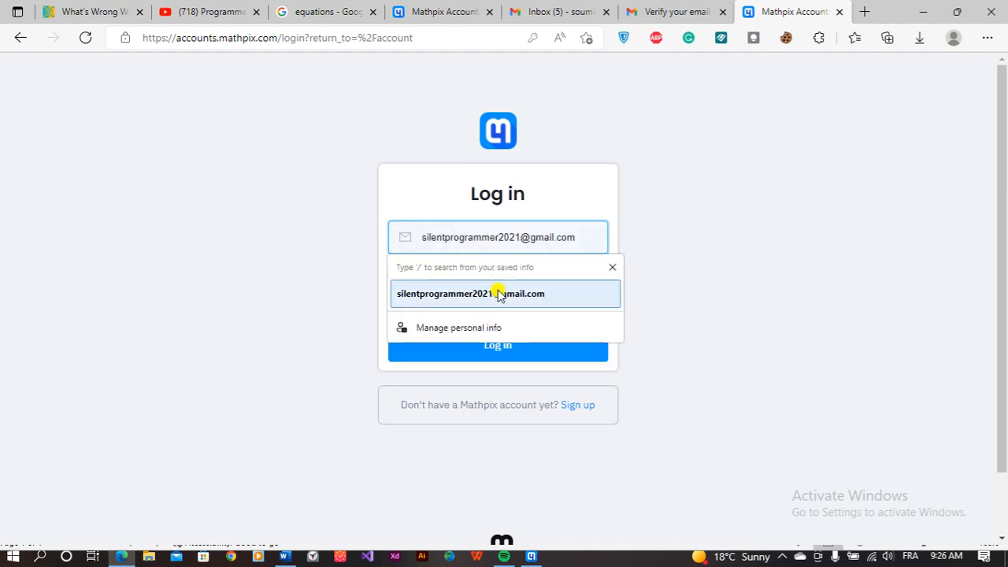
click(491, 293)
click(474, 282)
double_click(474, 282)
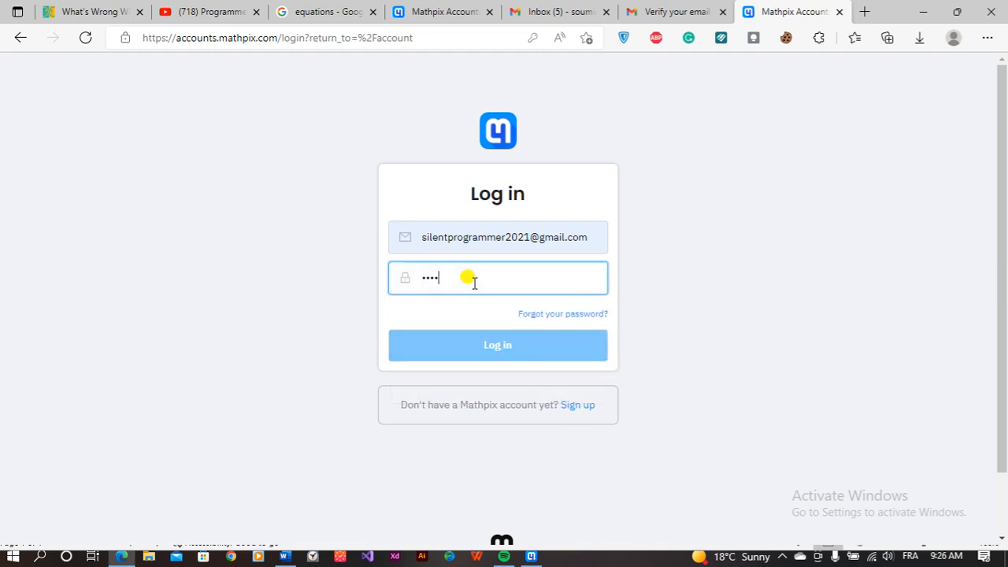
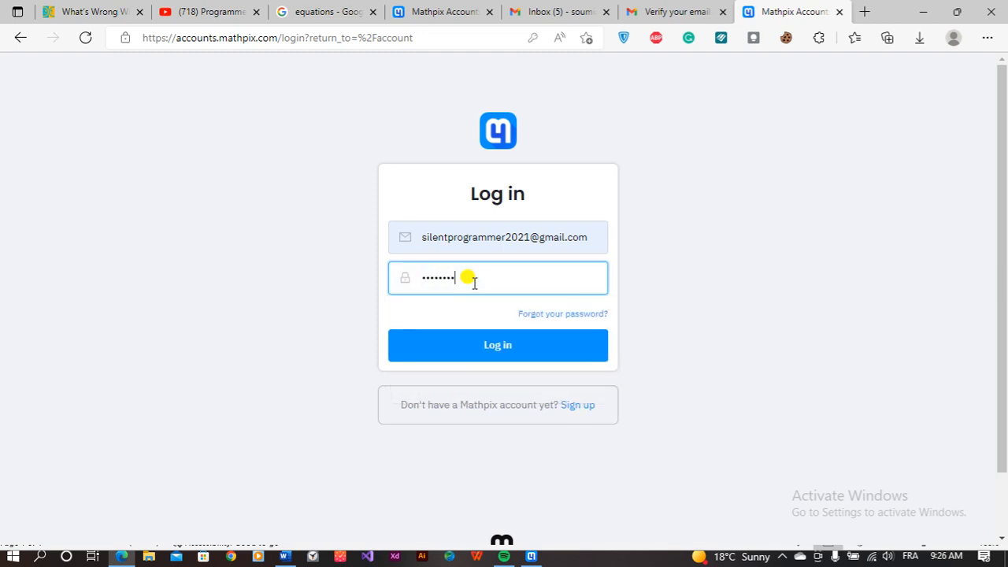
click(505, 338)
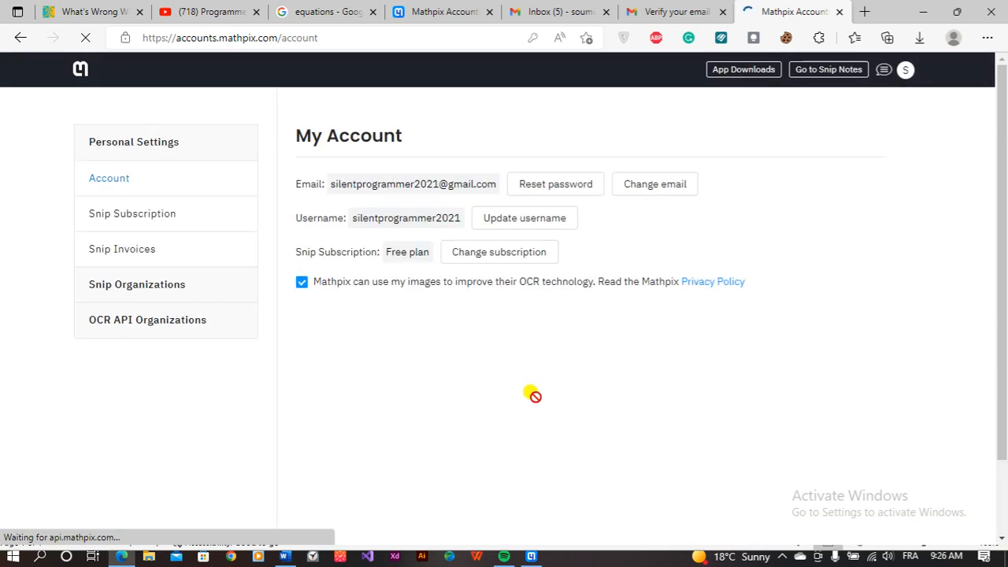
Step: Dismiss the free-snip limit warning in Mathpix and minimize Edge and Word to the desktop
scroll(535, 401, down, 2)
scroll(531, 399, up, 2)
click(531, 556)
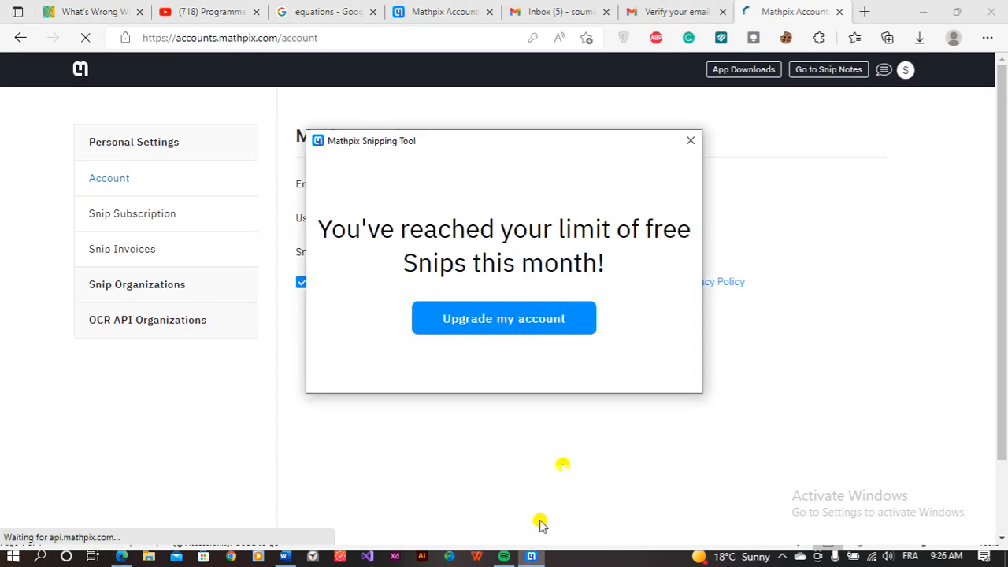
click(691, 140)
click(925, 18)
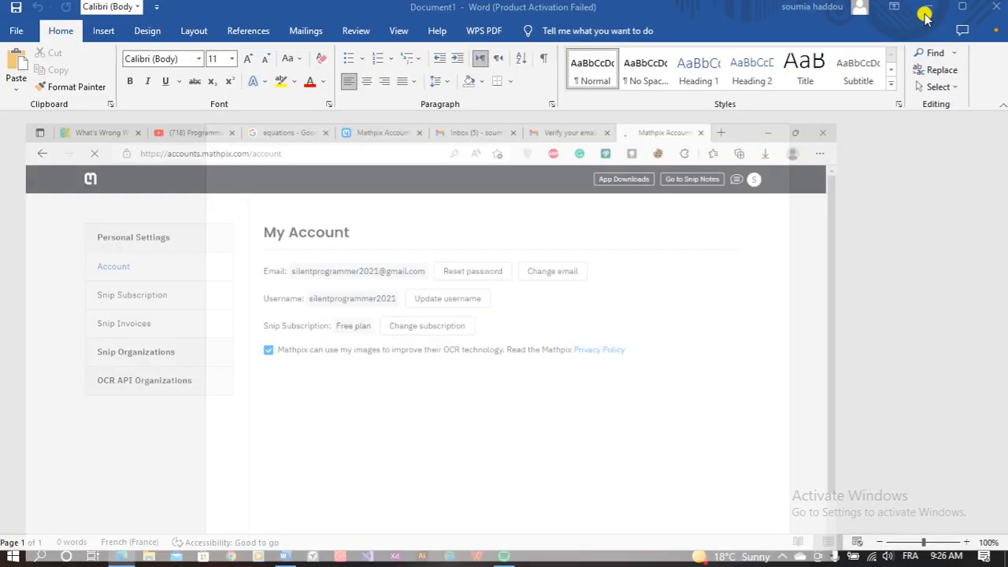
click(925, 12)
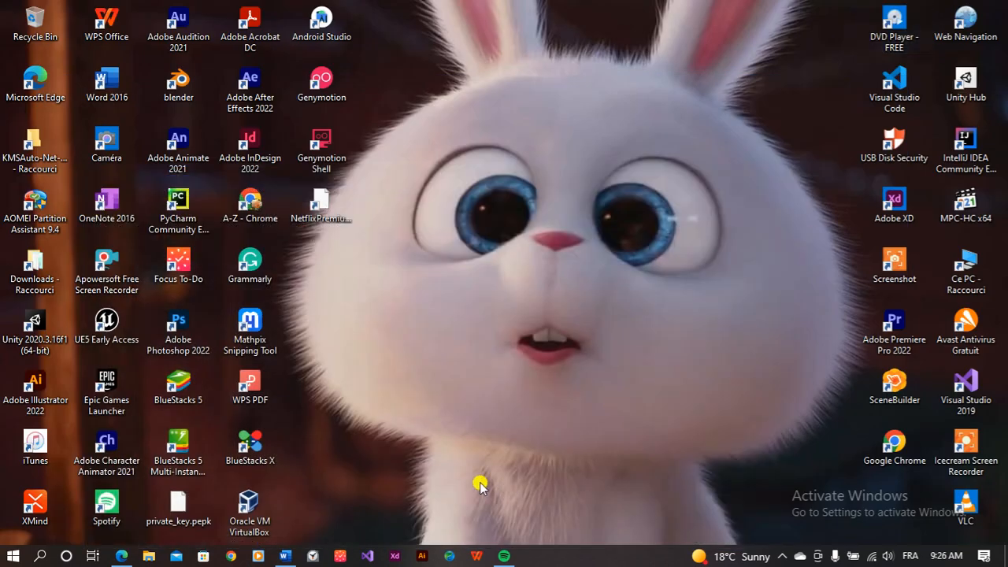
click(782, 556)
Step: Log out of the current account in Mathpix Snipping Tool's settings menu
click(760, 534)
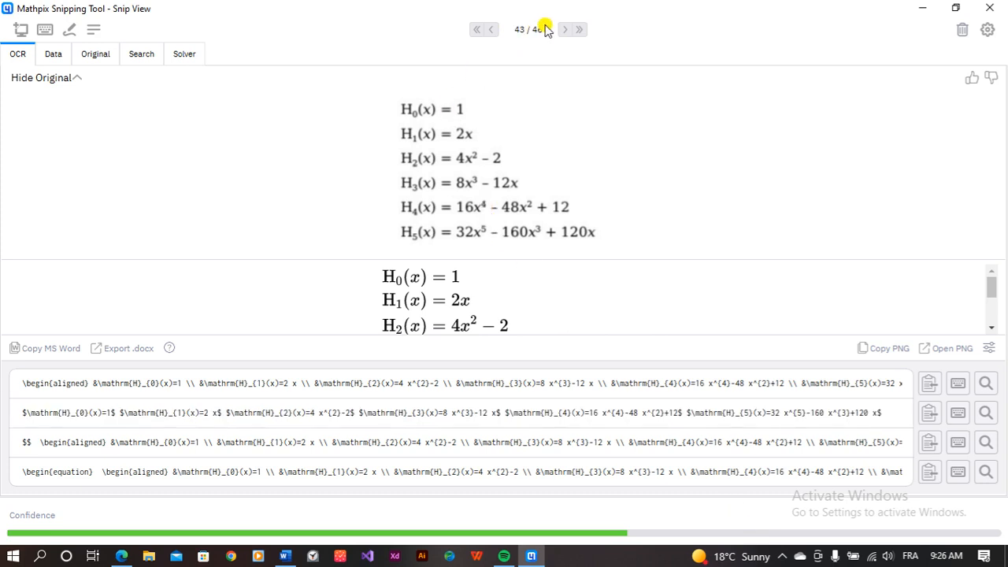
click(988, 30)
click(988, 29)
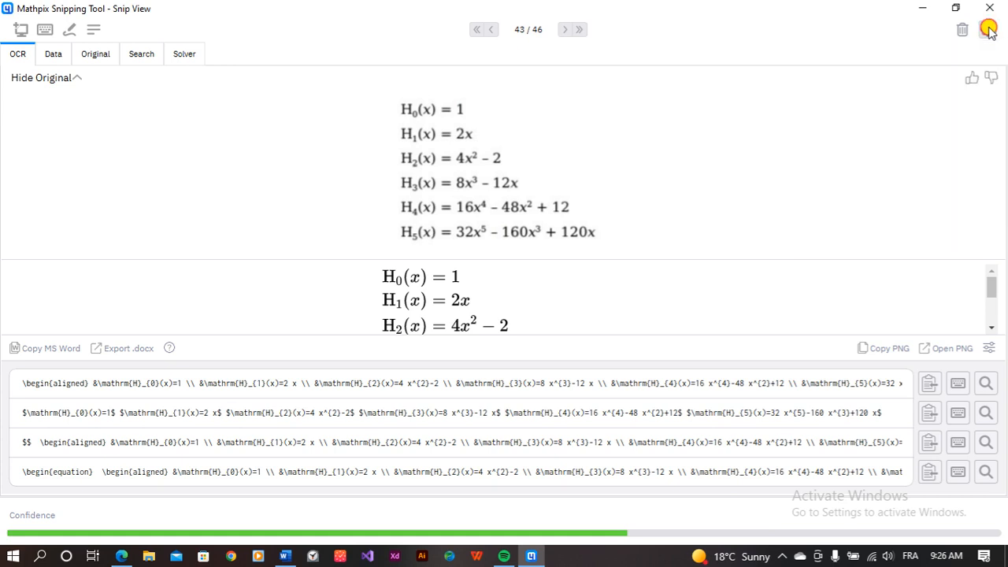
click(988, 29)
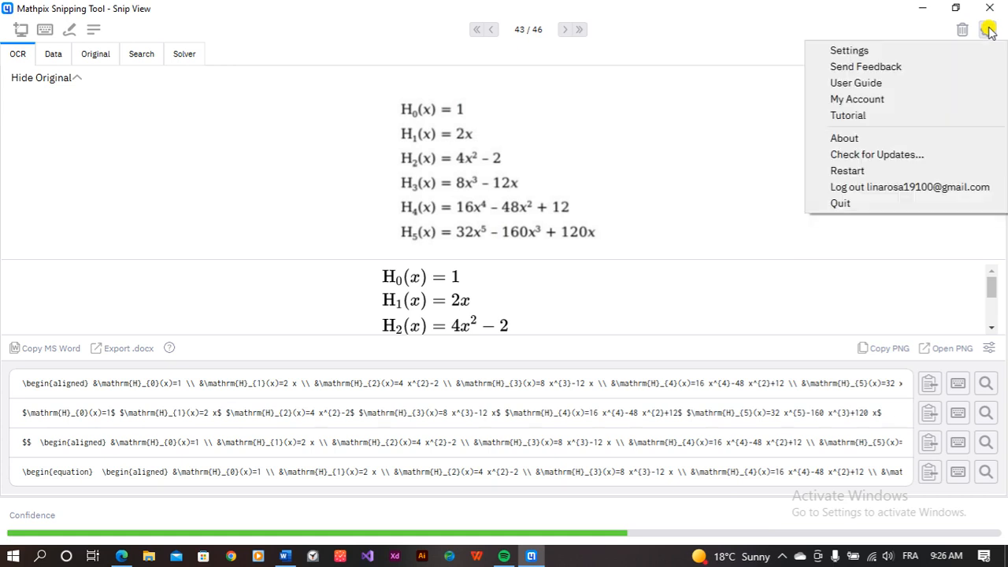
click(882, 190)
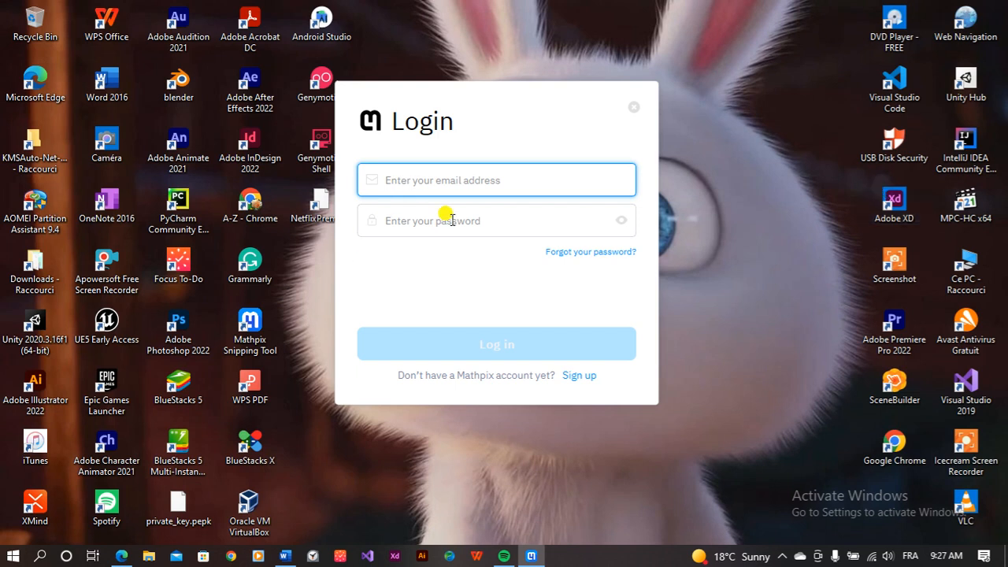
Step: Save the new password in the browser and copy the account e-mail from the page
text(sil)
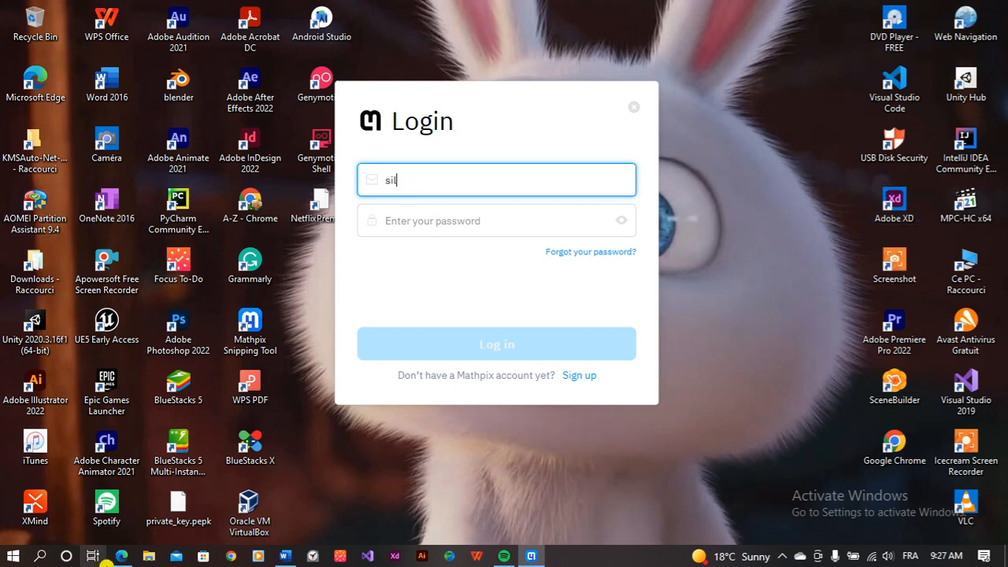
click(120, 556)
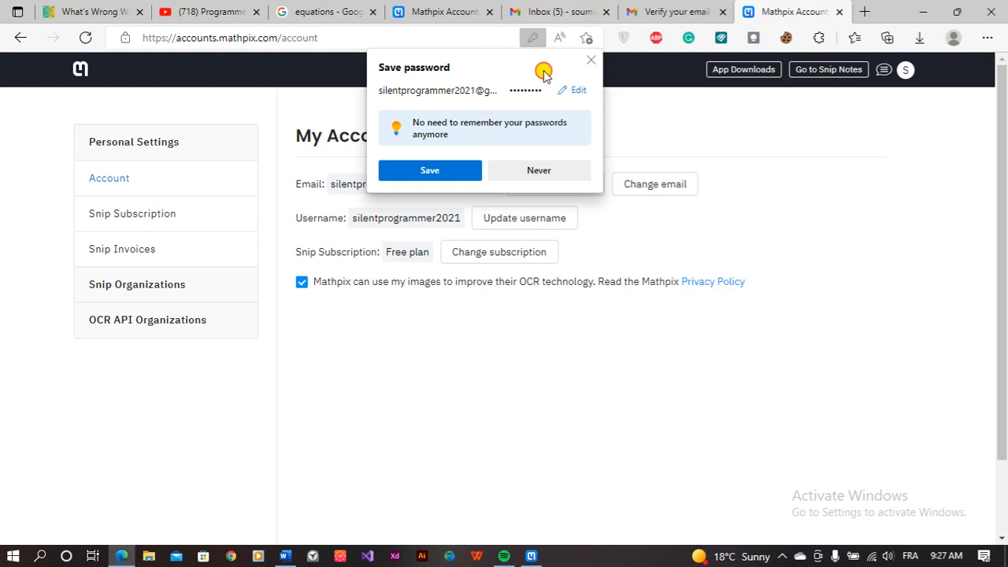
click(442, 168)
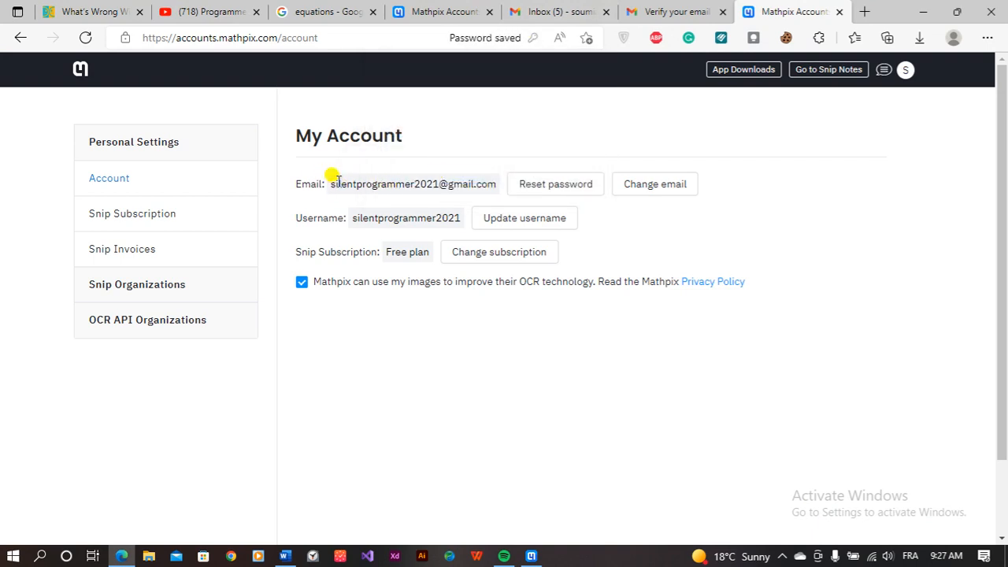
drag(327, 177, 495, 189)
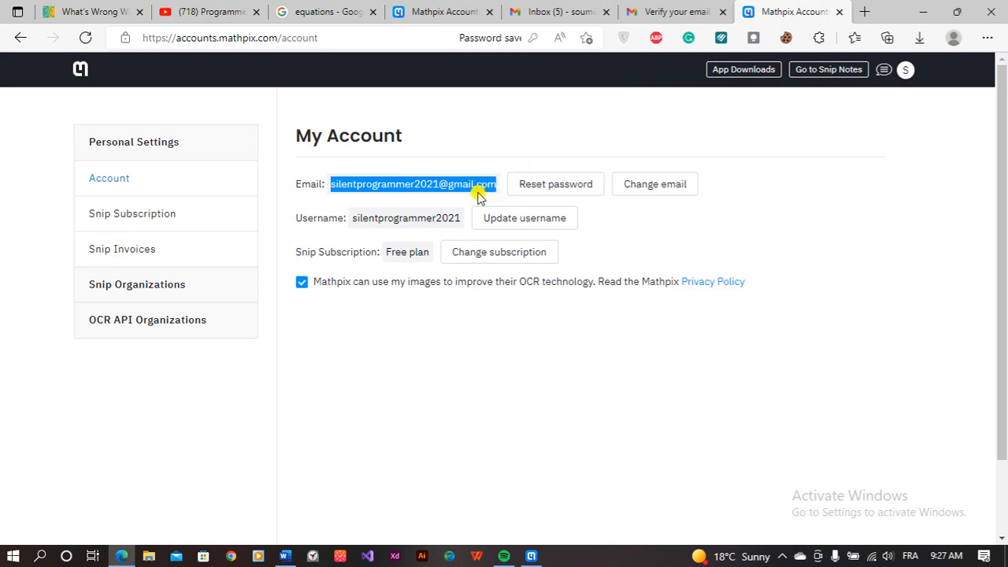
right_click(480, 196)
click(515, 154)
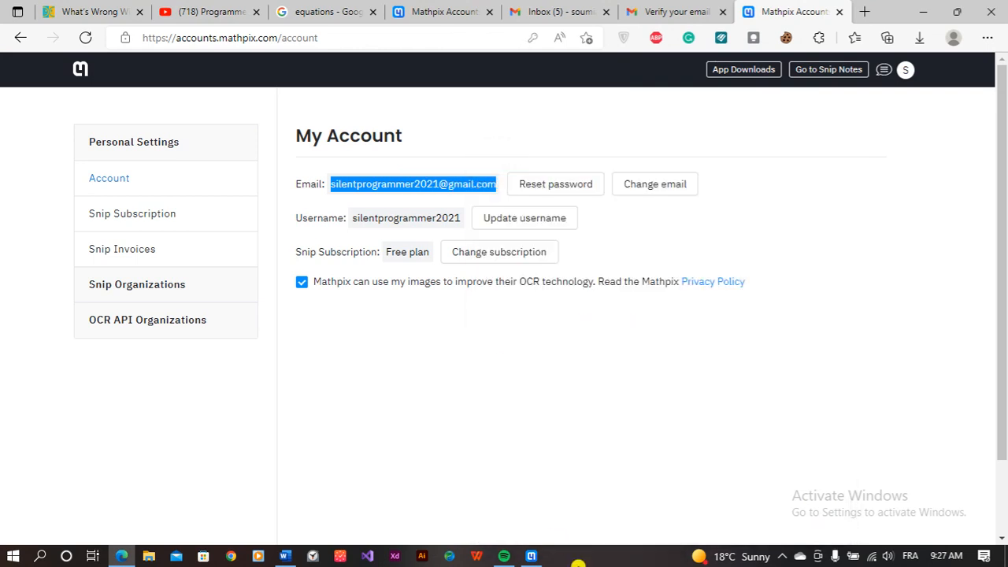
Step: Paste the copied e-mail into Mathpix, enter the password, and log in
click(537, 557)
drag(397, 178, 370, 179)
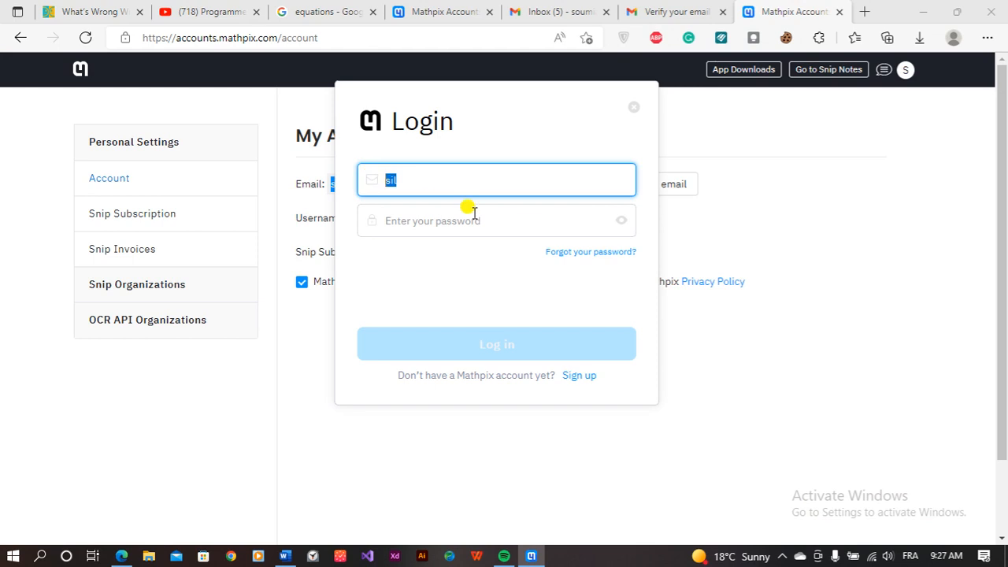
key(ctrl+v)
click(430, 221)
text(•••)
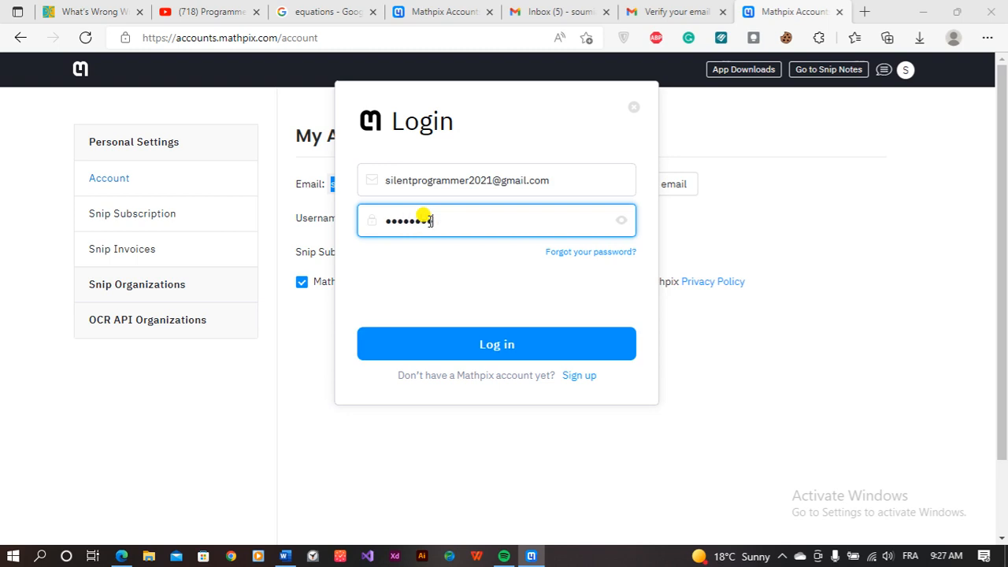
click(486, 356)
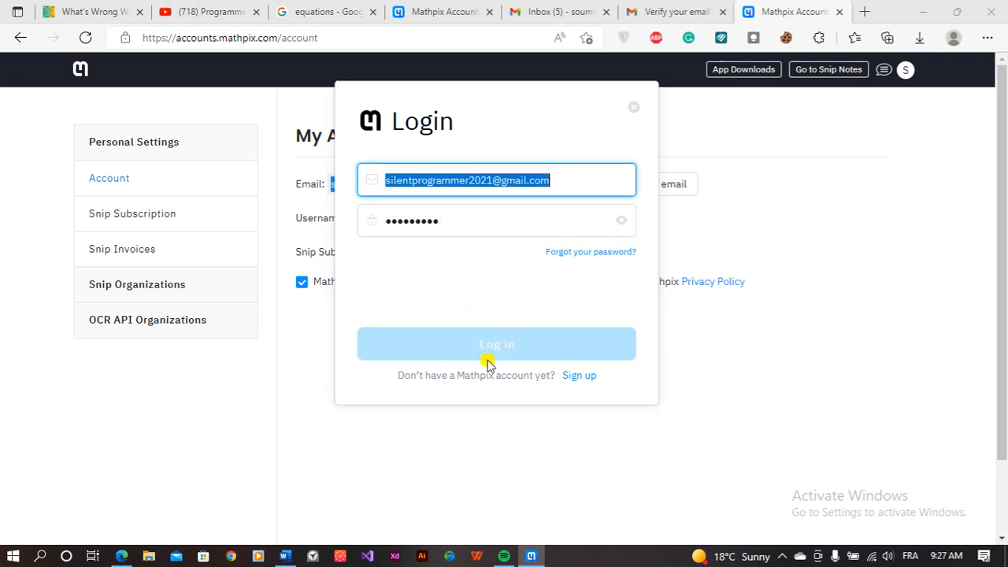
click(922, 12)
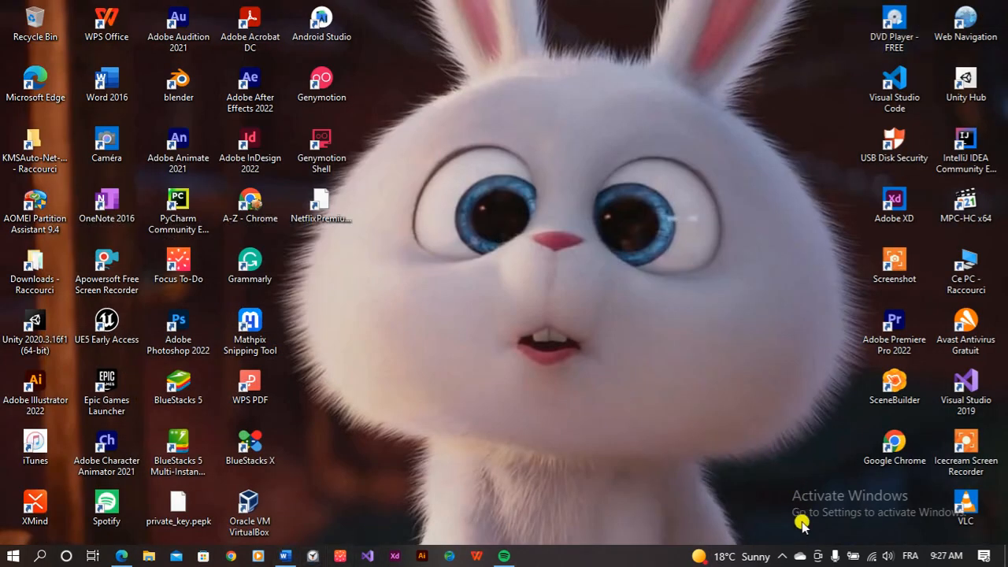
Step: Open Mathpix from the tray, show the Google equations images in Edge, and start a new snip
click(781, 557)
click(769, 541)
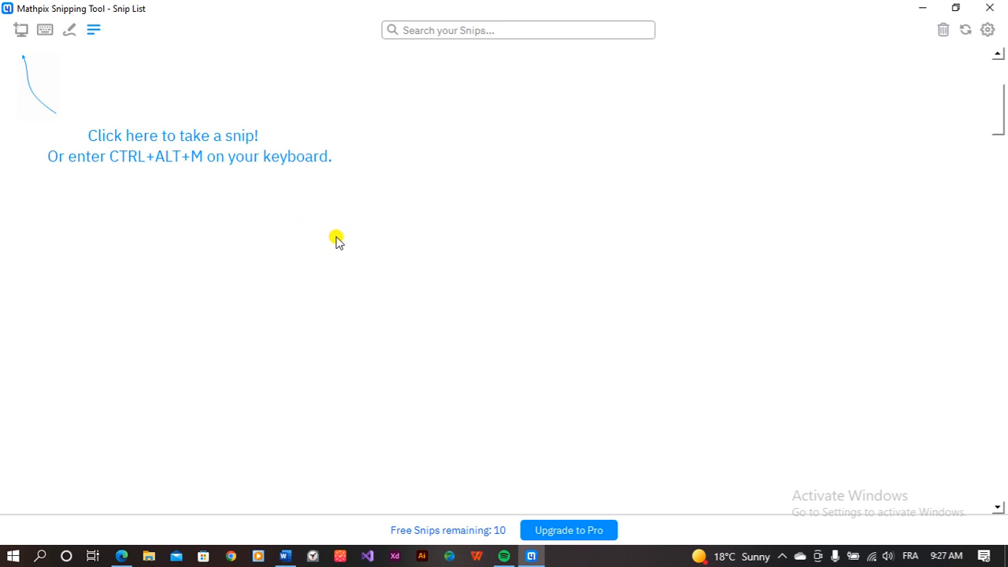
click(121, 556)
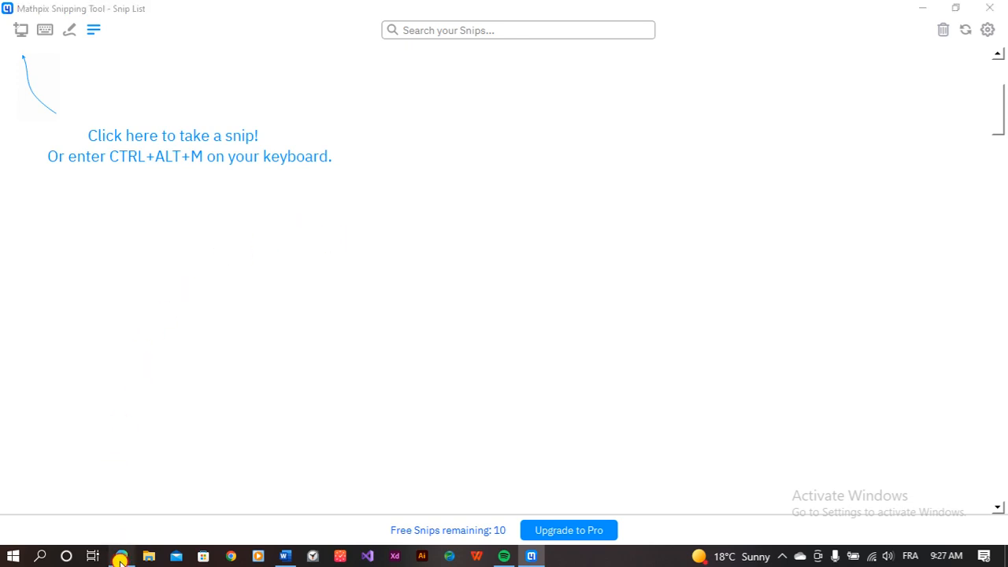
click(121, 560)
click(122, 560)
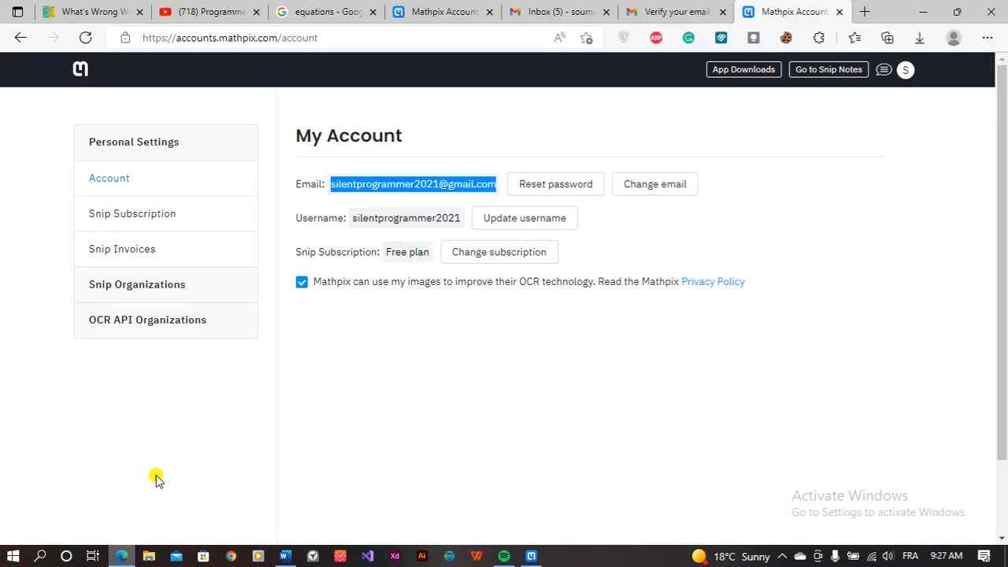
click(323, 10)
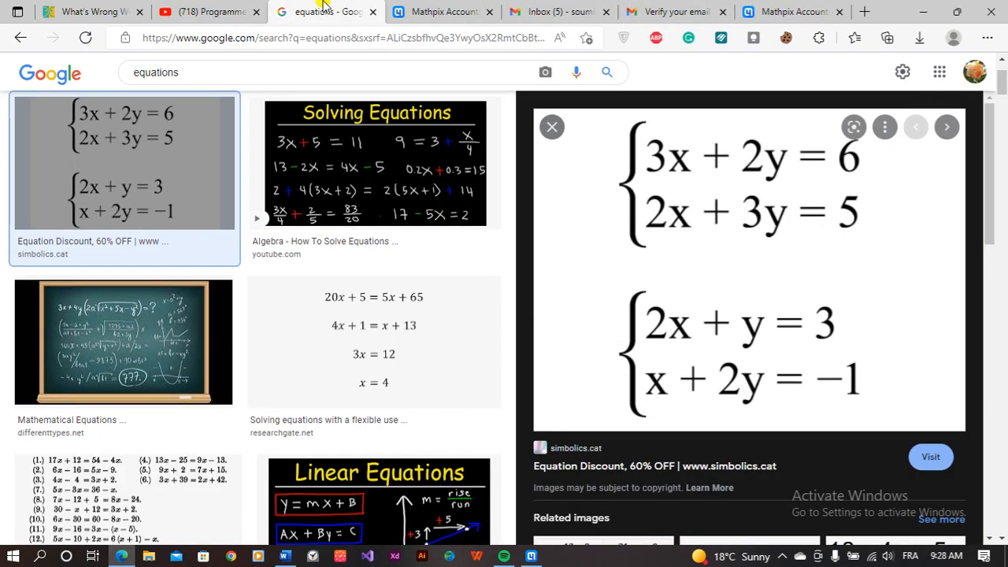
click(529, 556)
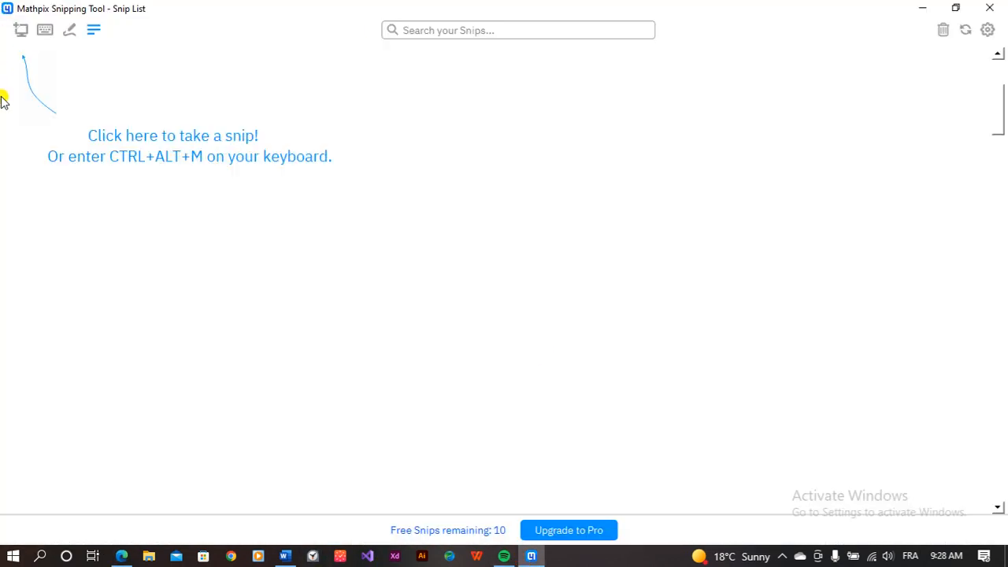
click(17, 32)
Step: Snip the two equation systems and copy the recognised result in MS Word format
drag(596, 108, 898, 429)
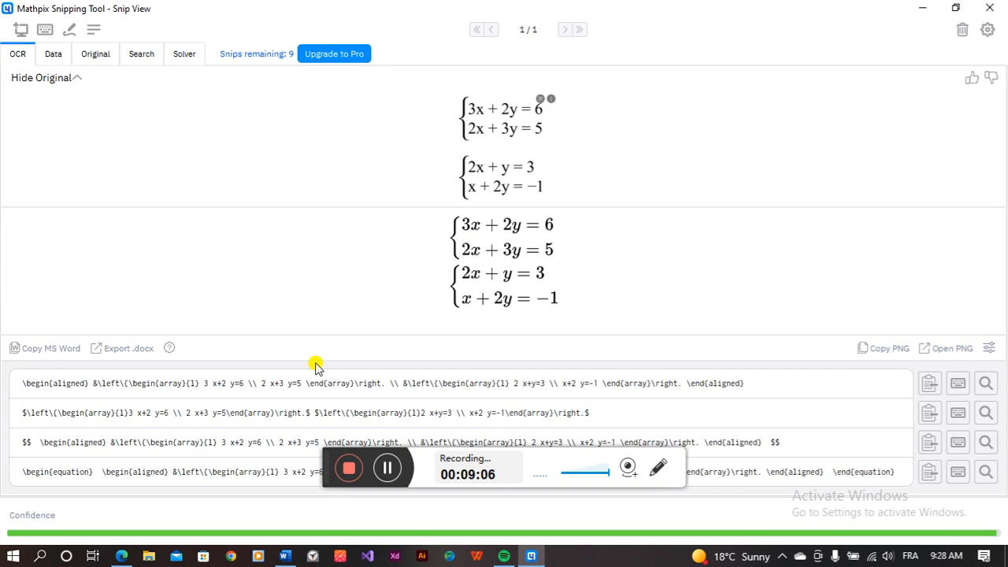
click(84, 484)
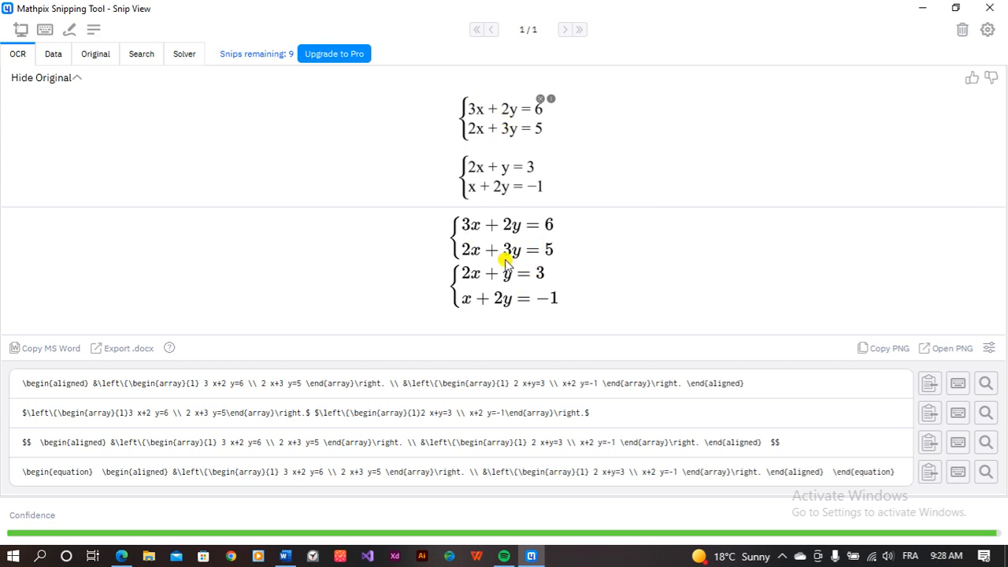
click(54, 350)
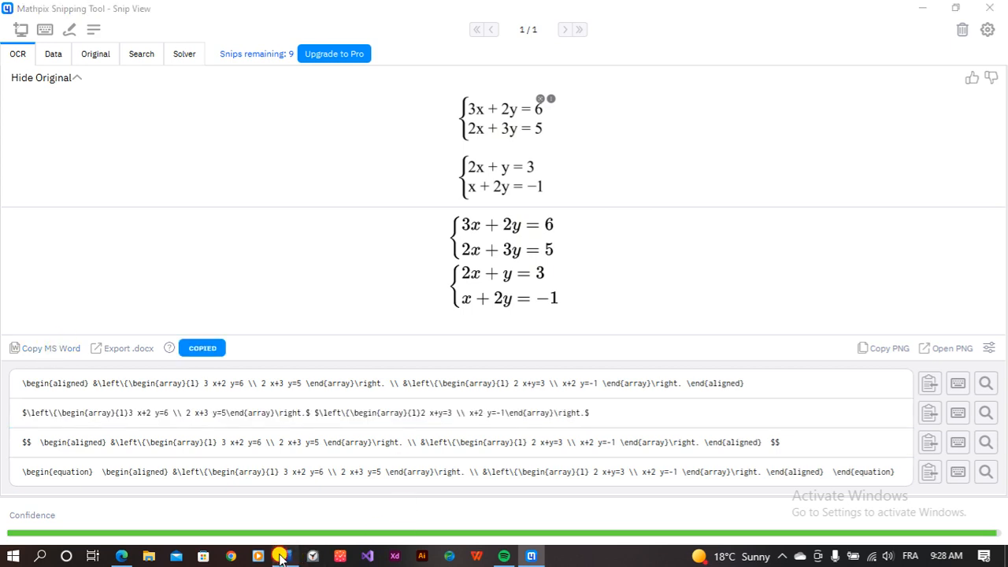
click(285, 556)
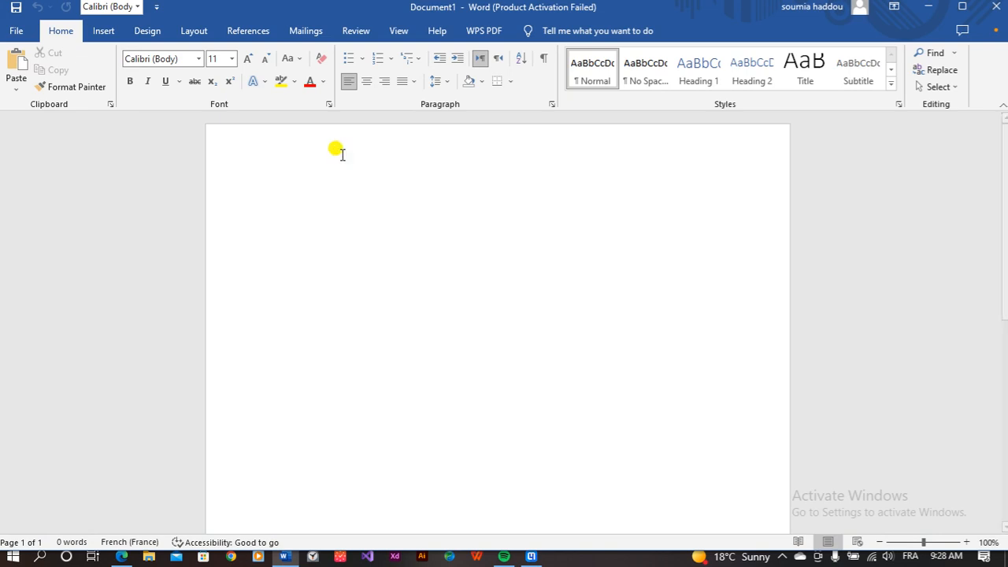
Step: Paste the equation systems into Word, enlarge them to size 28, and add a new line
key(ctrl+v)
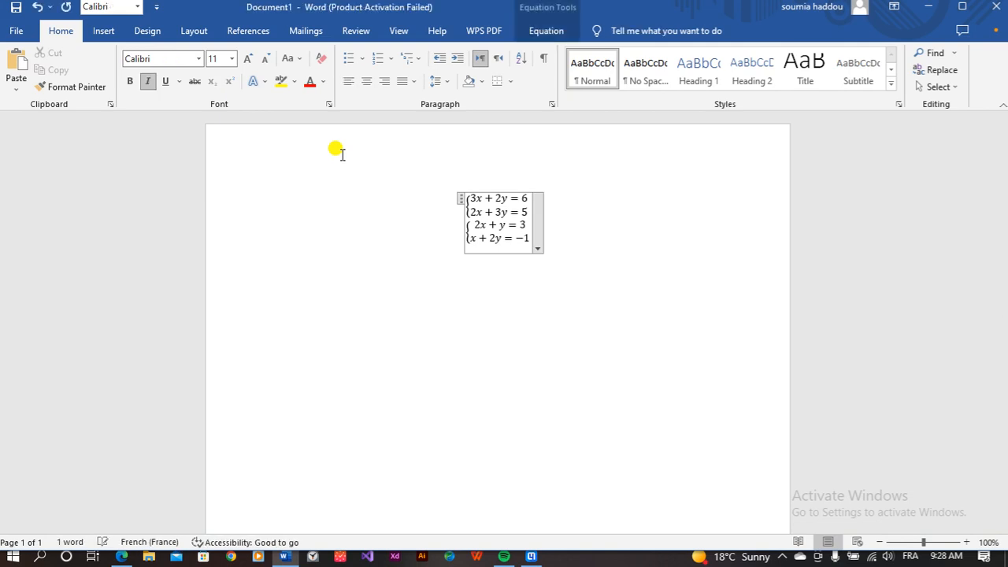
click(461, 198)
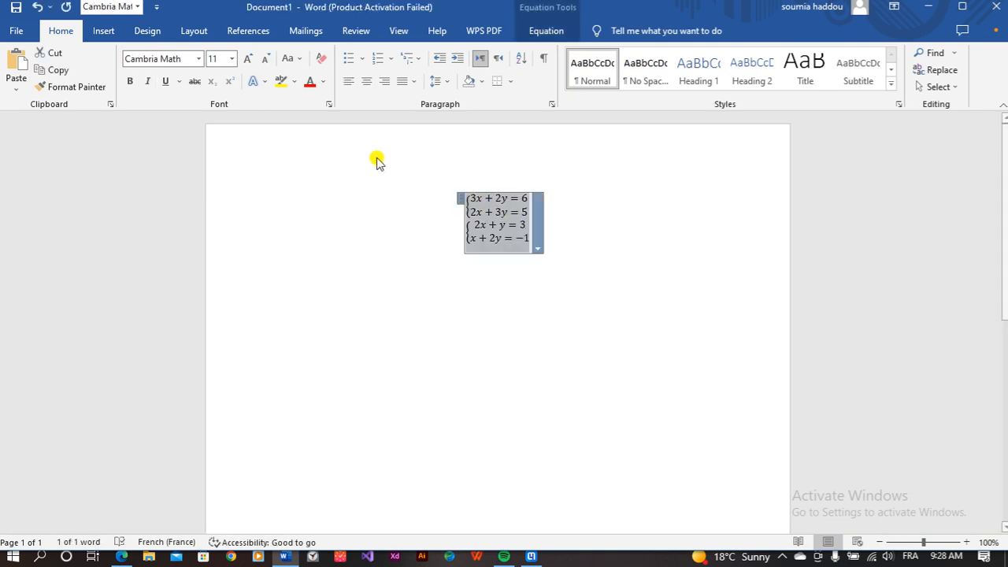
click(231, 59)
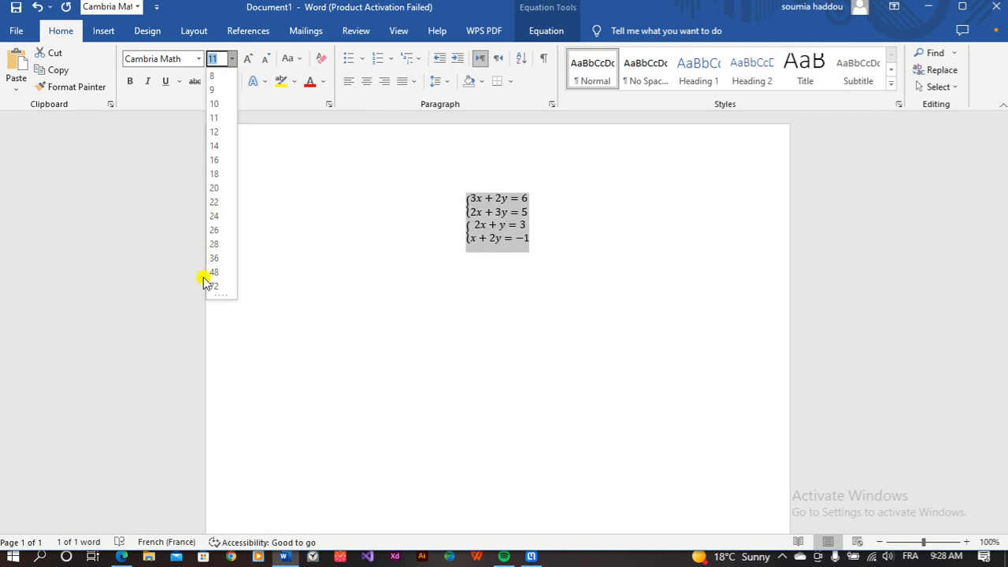
click(213, 241)
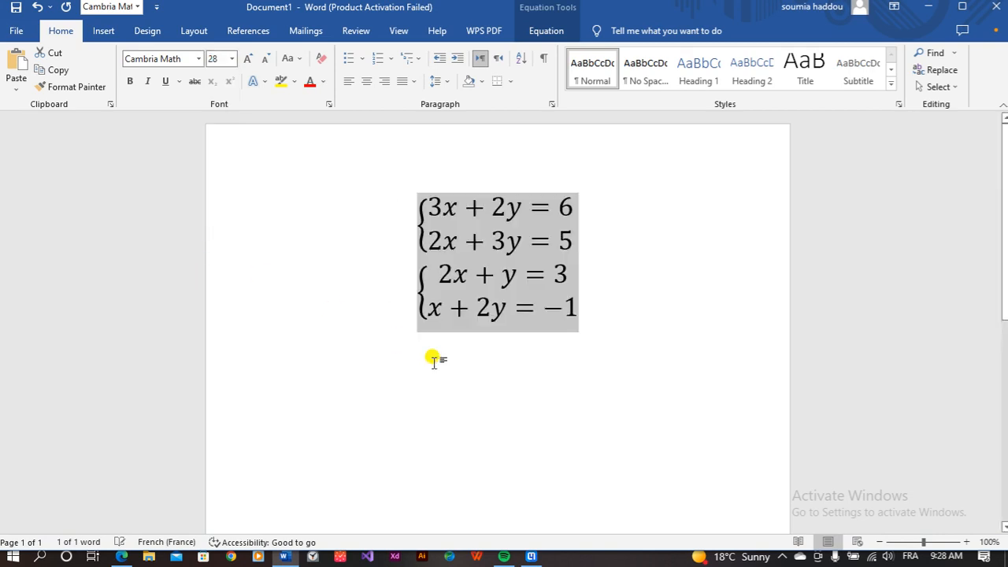
click(435, 358)
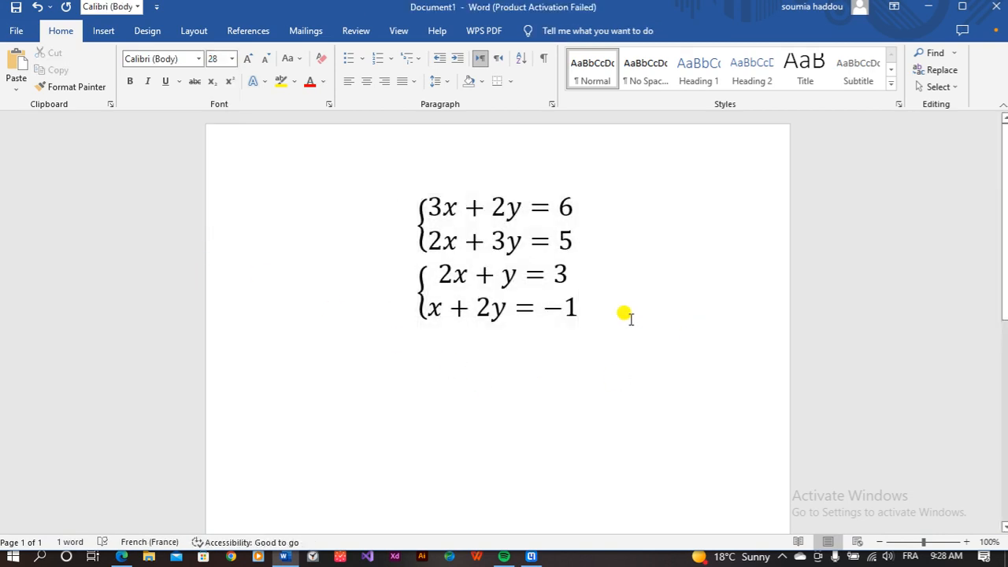
key(Return)
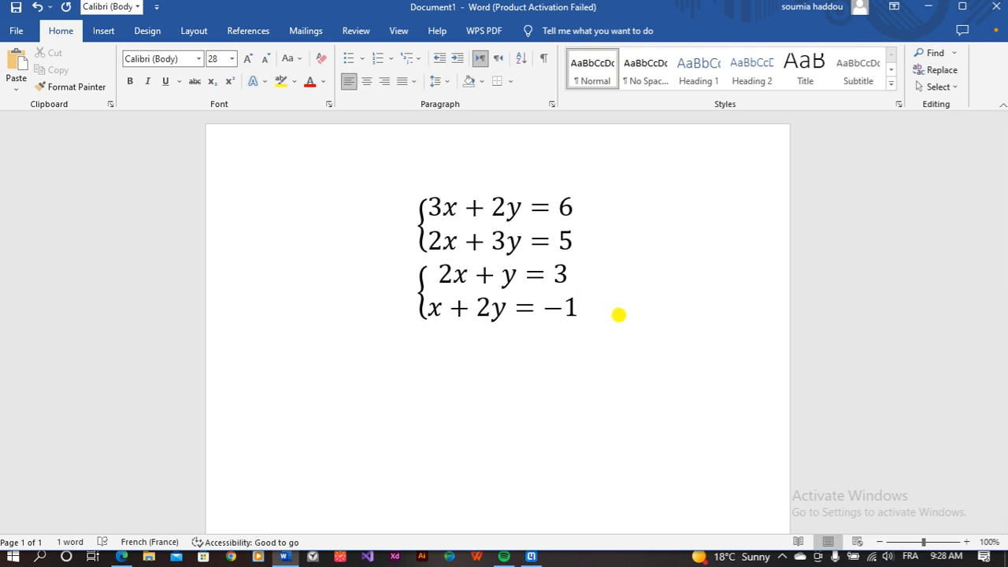
Step: Glance back at the Mathpix result, then click into and out of the pasted equation
click(532, 556)
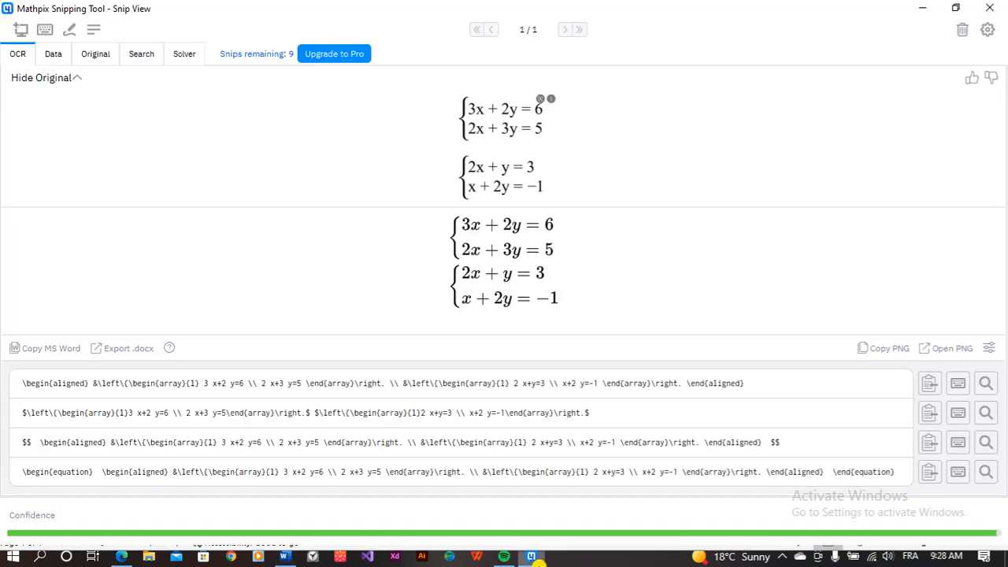
click(533, 556)
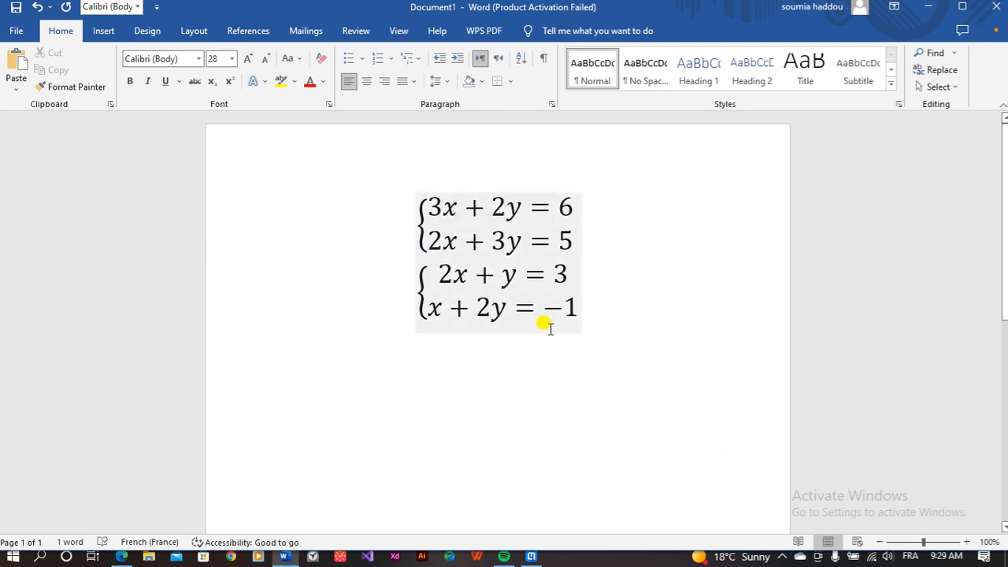
click(507, 225)
click(587, 439)
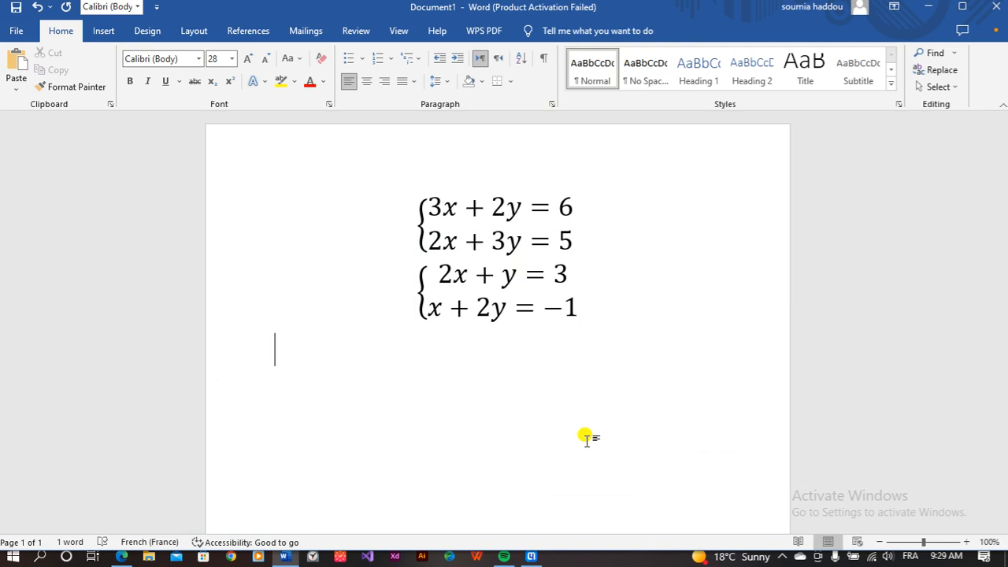
Step: Insert a new equation below the systems with a two-row cases bracket
key(alt+equal)
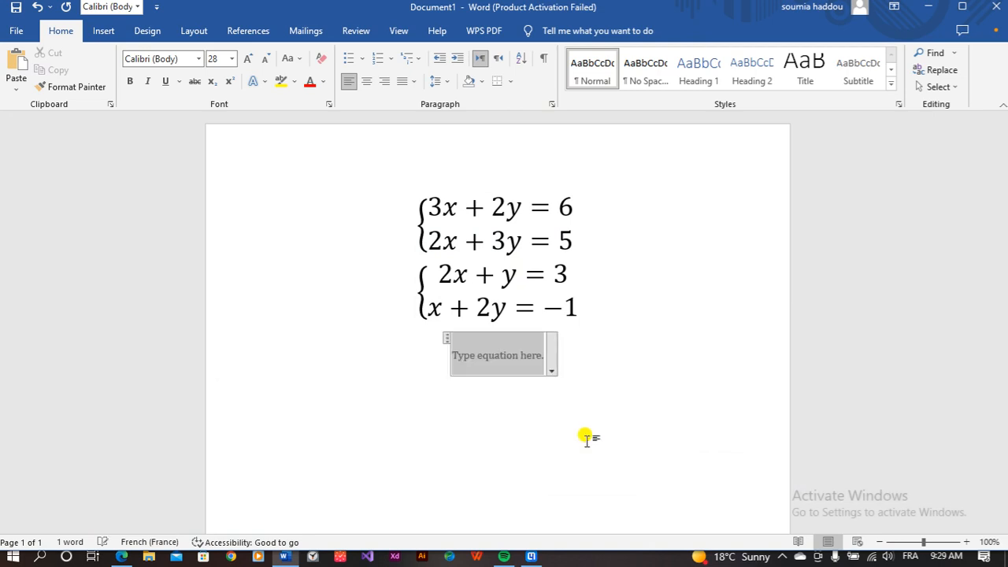
text(3)
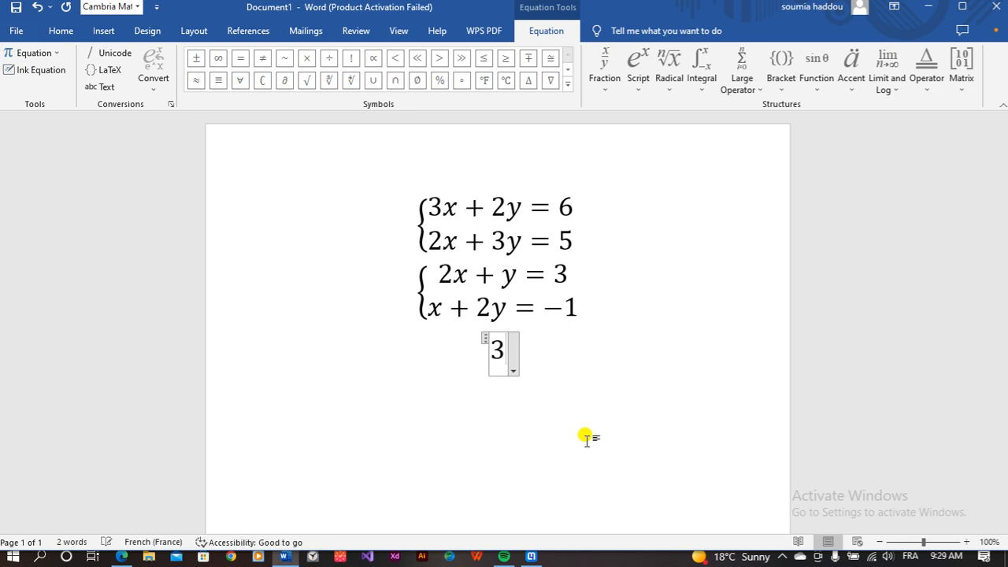
key(BackSpace)
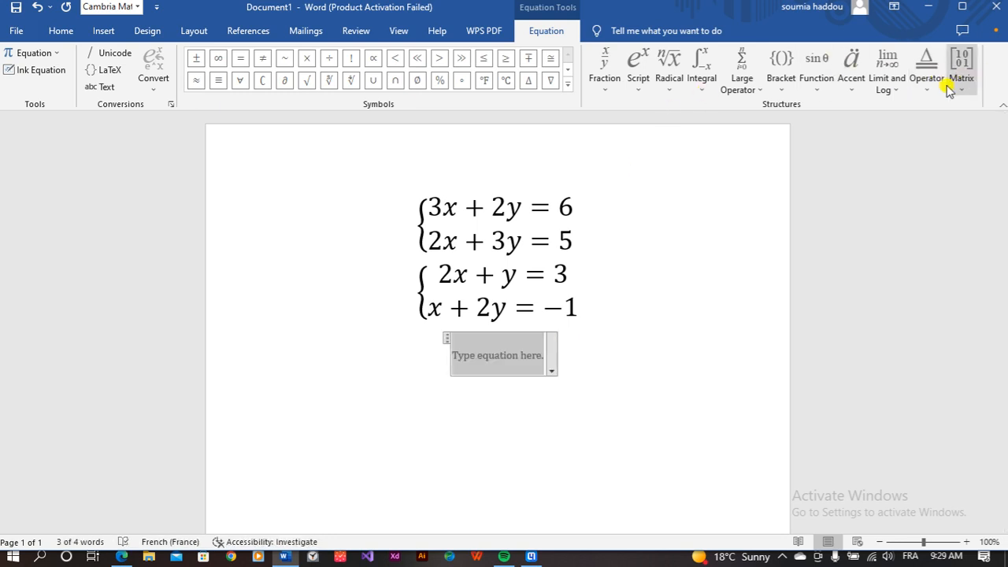
click(811, 71)
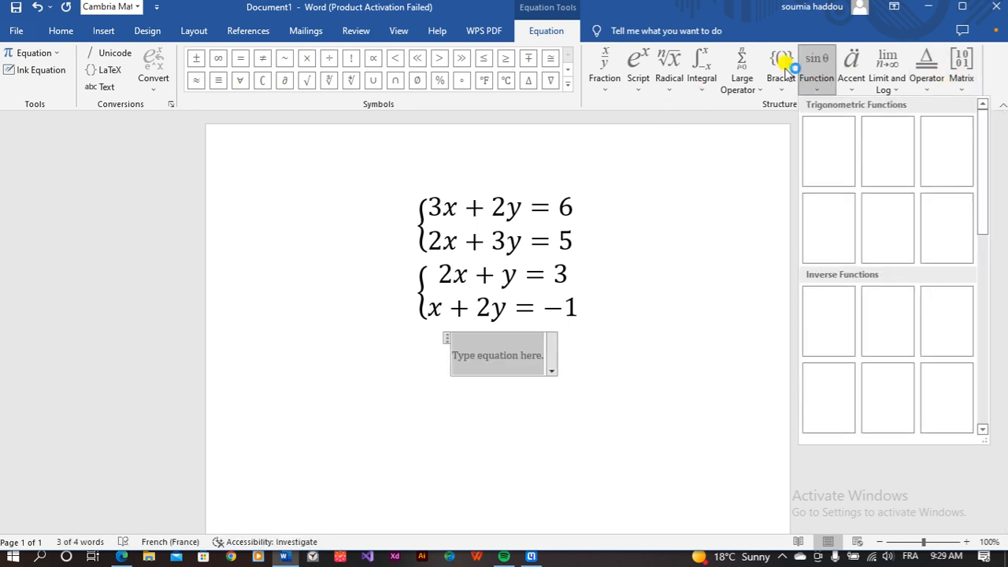
click(784, 67)
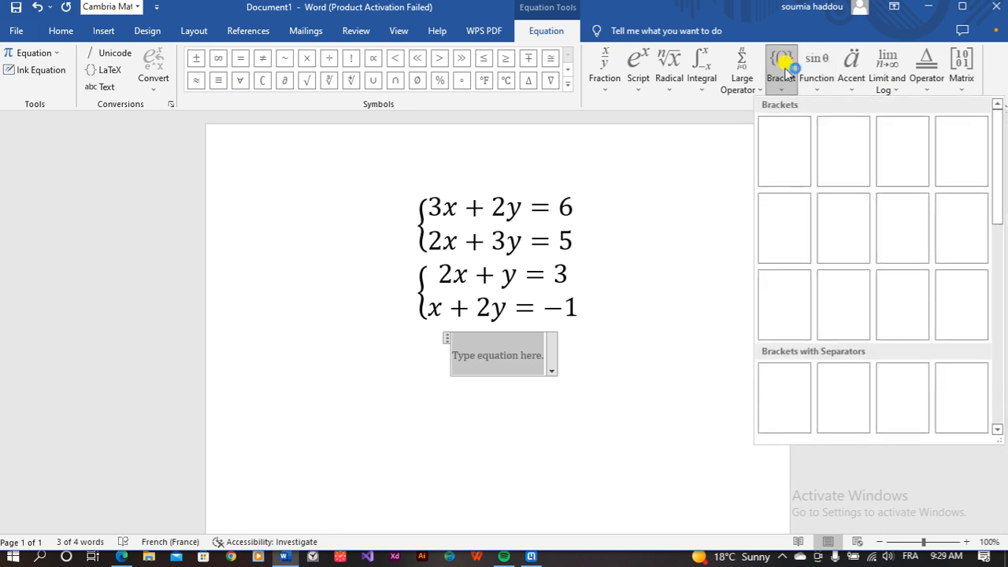
scroll(859, 220, down, 3)
scroll(859, 220, up, 5)
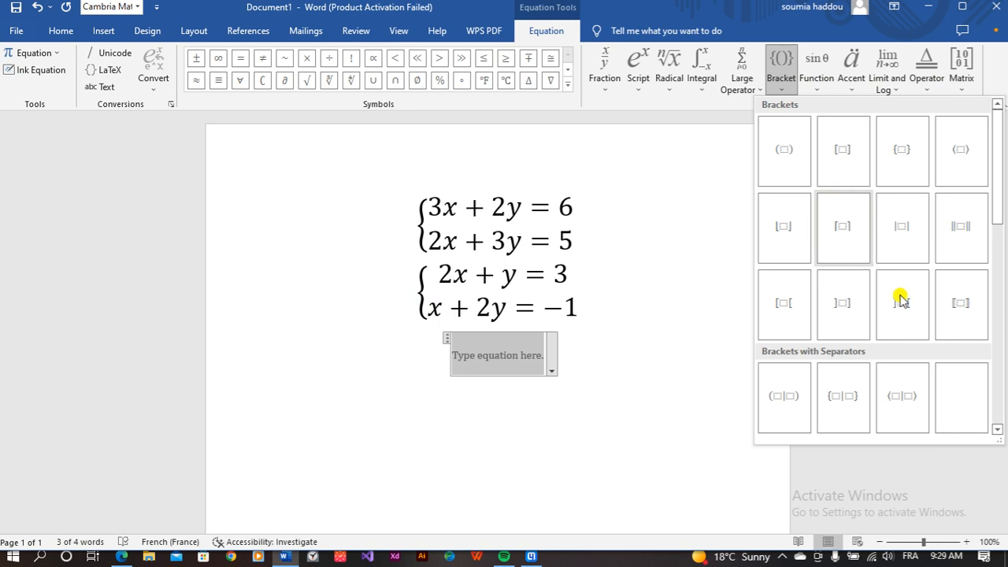
scroll(906, 311, down, 3)
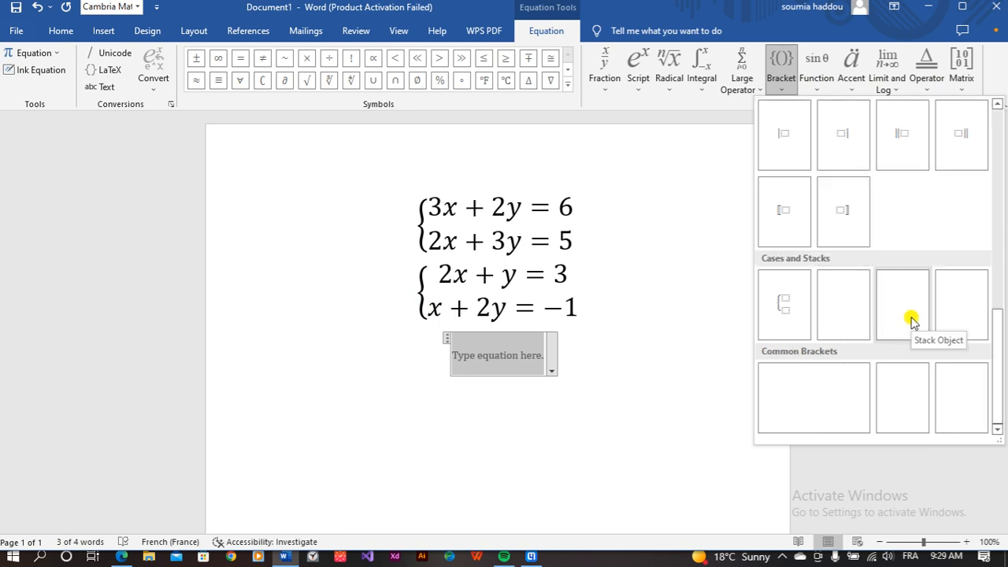
scroll(910, 319, up, 5)
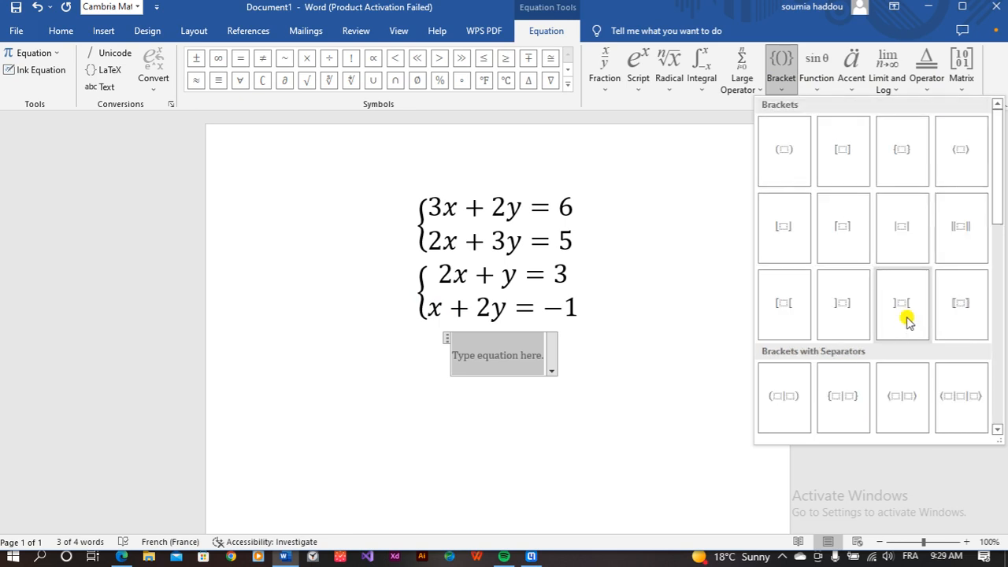
scroll(870, 256, down, 3)
scroll(865, 242, down, 3)
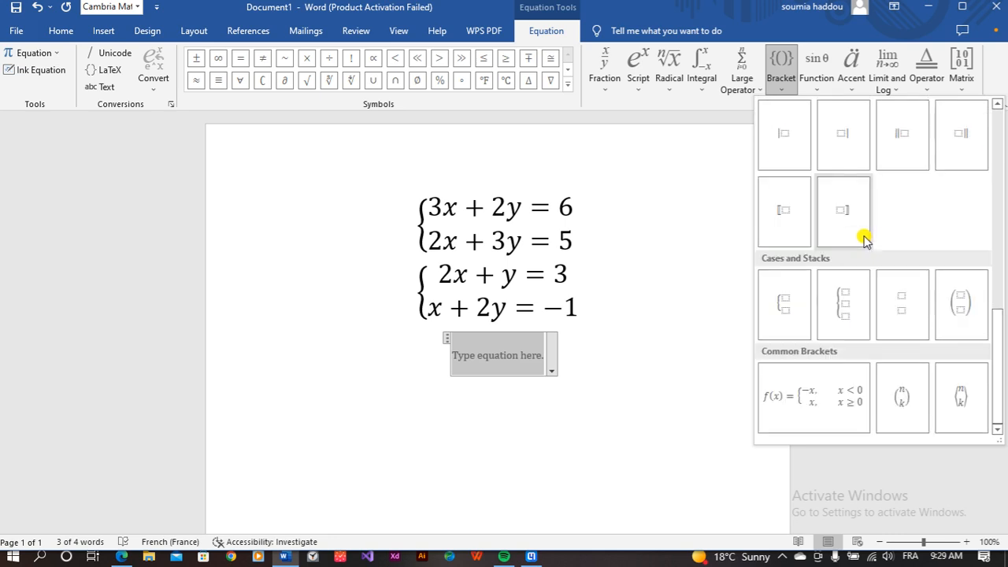
click(786, 309)
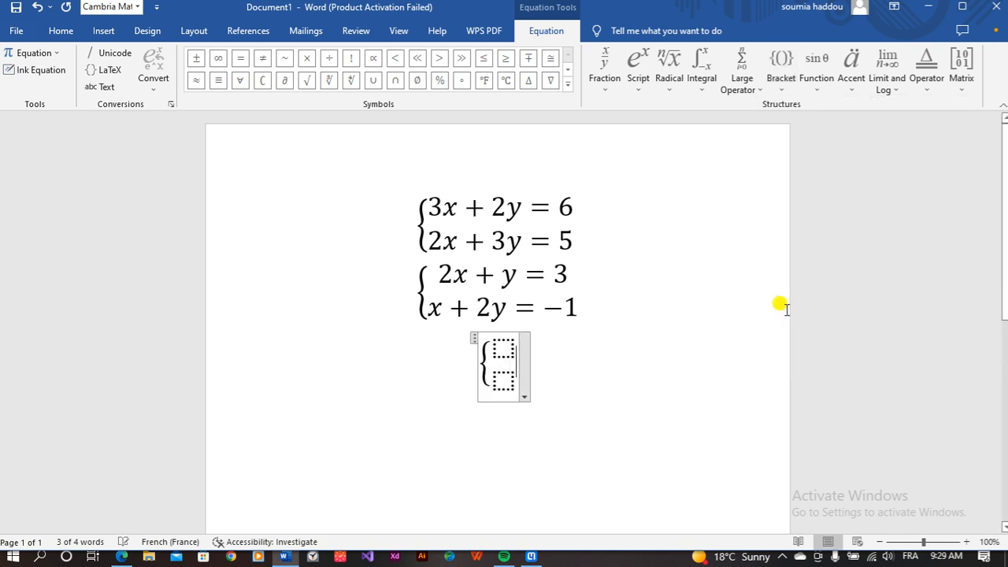
Step: Fill the cases rows with 3x + 2y = 6 and 2x + 3y = -1
click(496, 345)
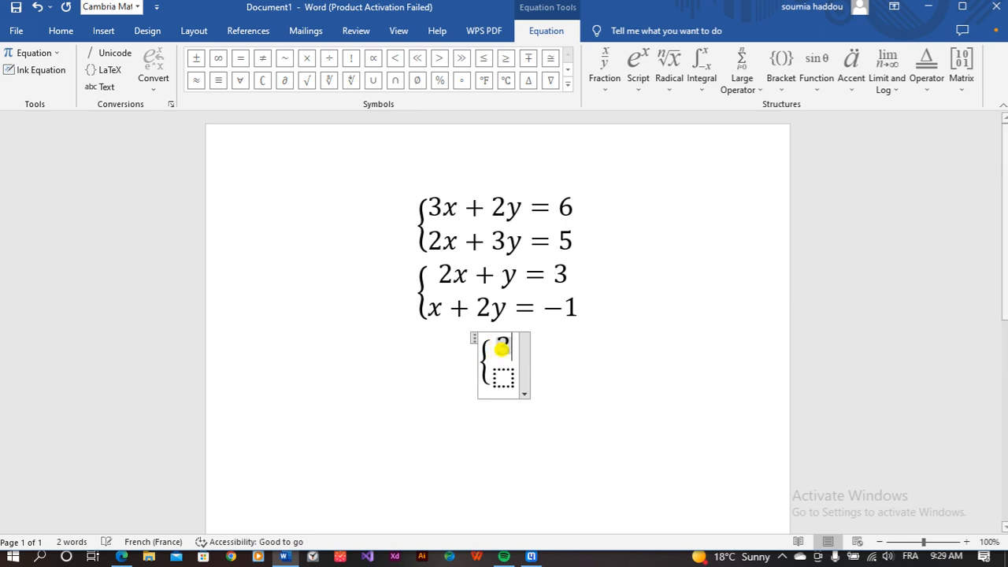
text(3x + )
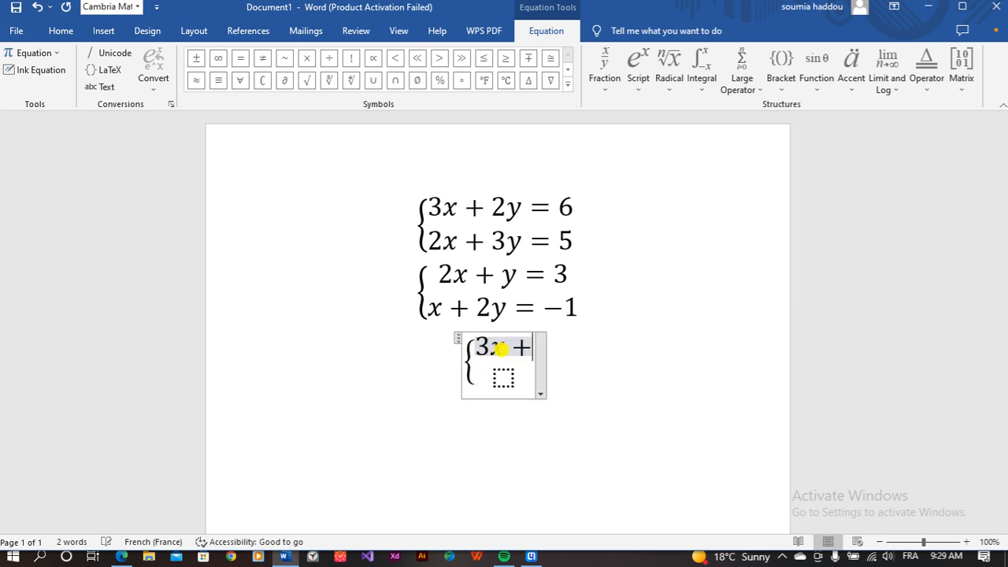
text(2y = 6)
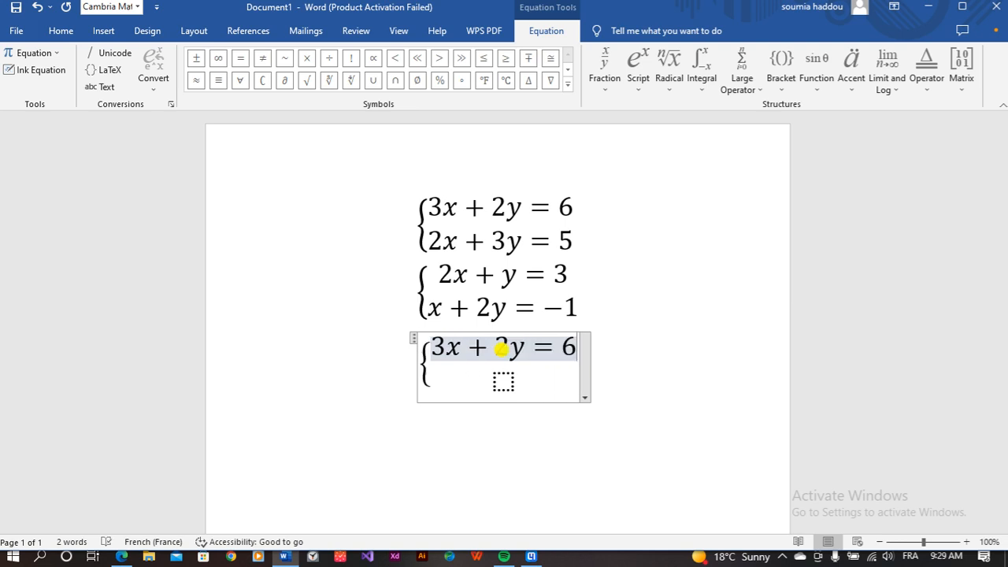
key(Down)
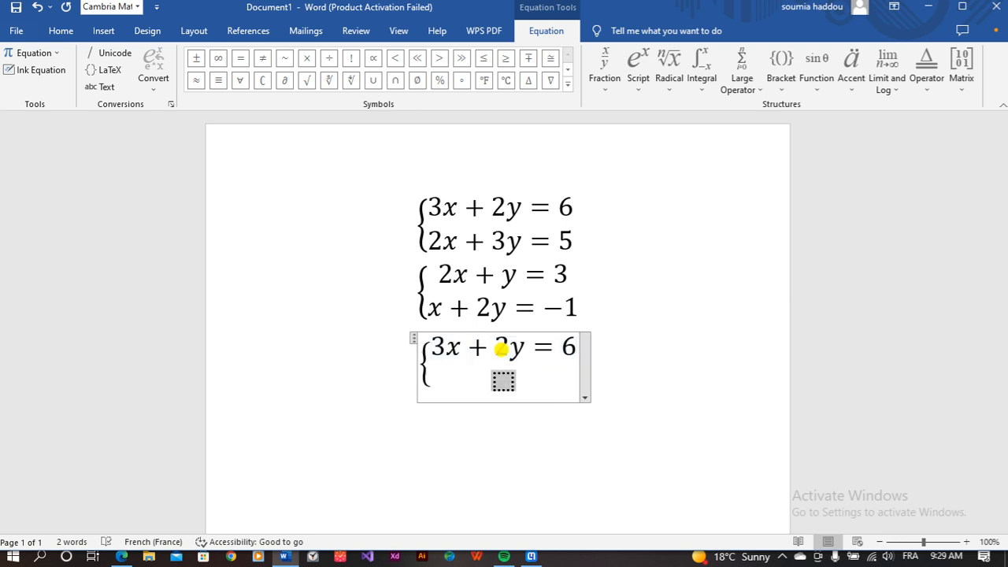
text(2x)
text(+3y)
text(=-1)
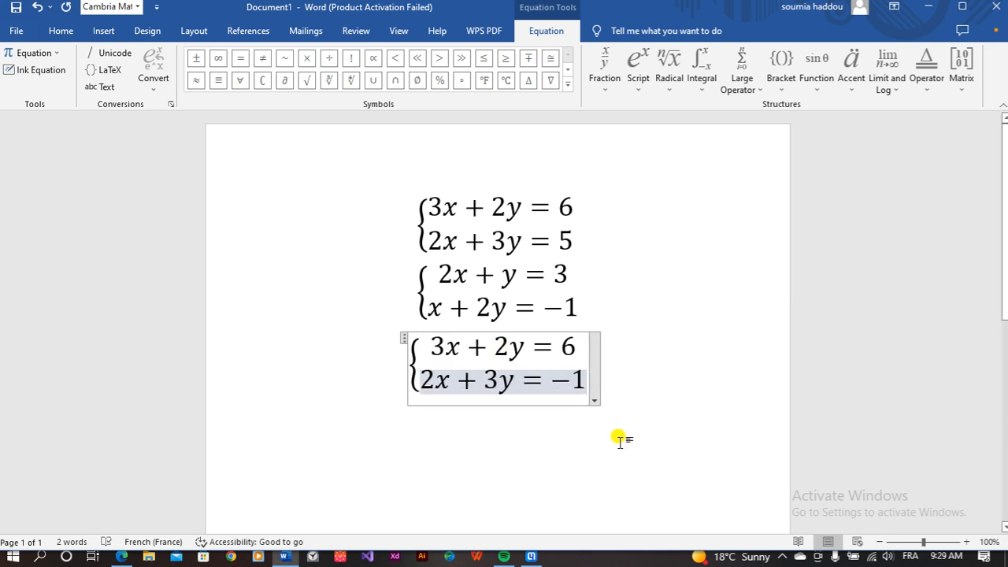
click(675, 371)
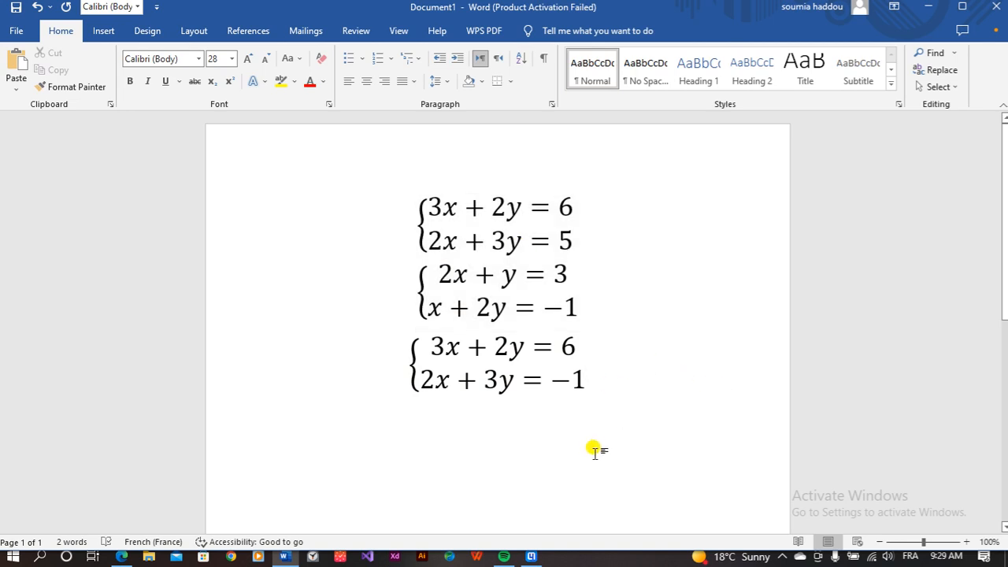
Step: Preview the Old Equations image in the search results, then return to Mathpix
click(532, 557)
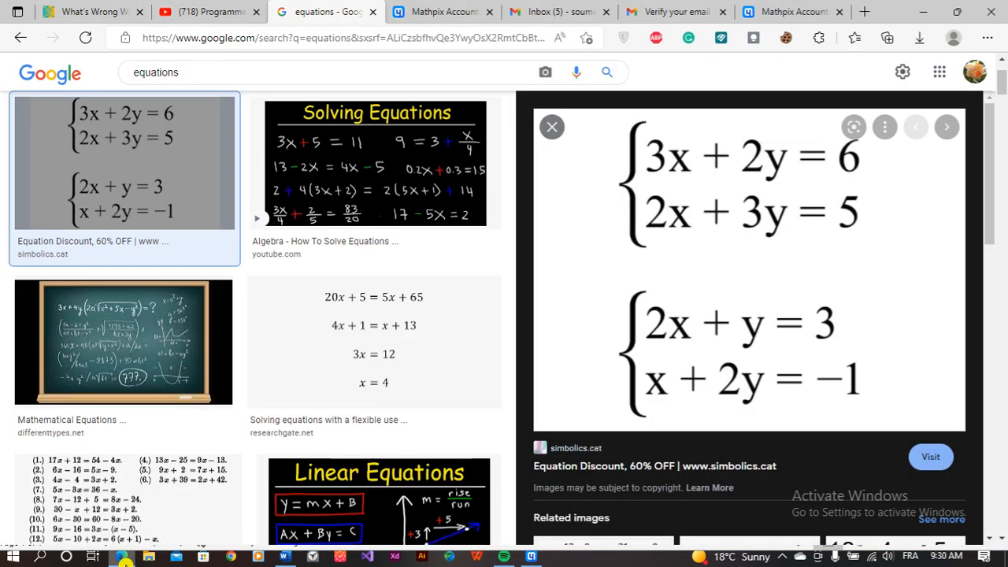
click(121, 557)
scroll(331, 241, down, 3)
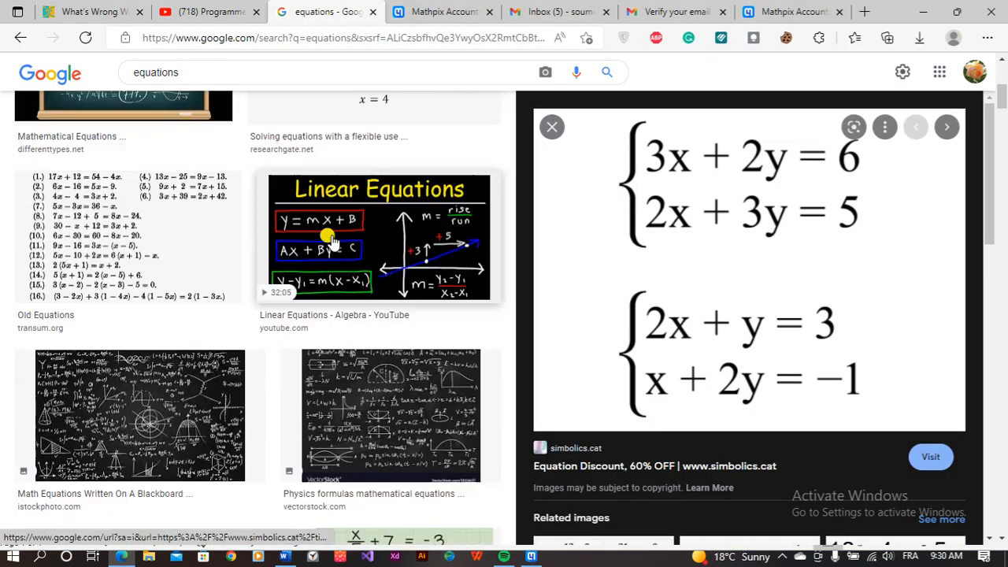
scroll(331, 244, down, 1)
click(111, 206)
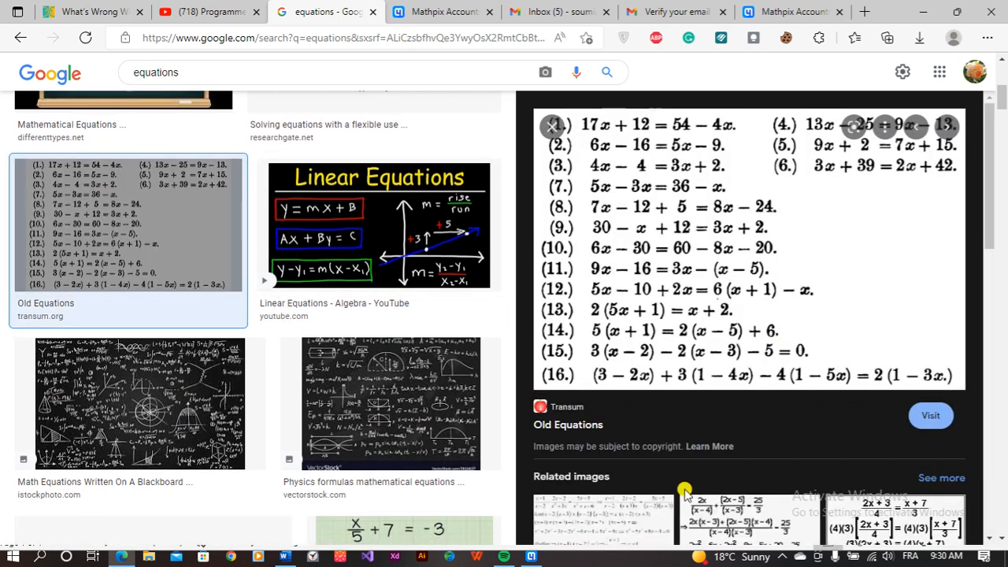
click(532, 557)
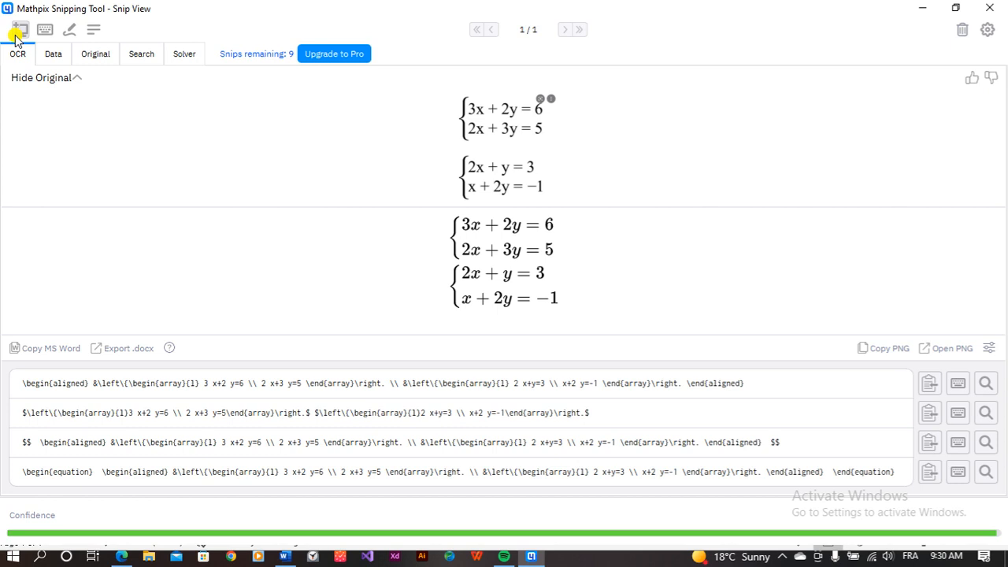
Step: Snip the numbered equation list and copy the result in MS Word format
click(20, 31)
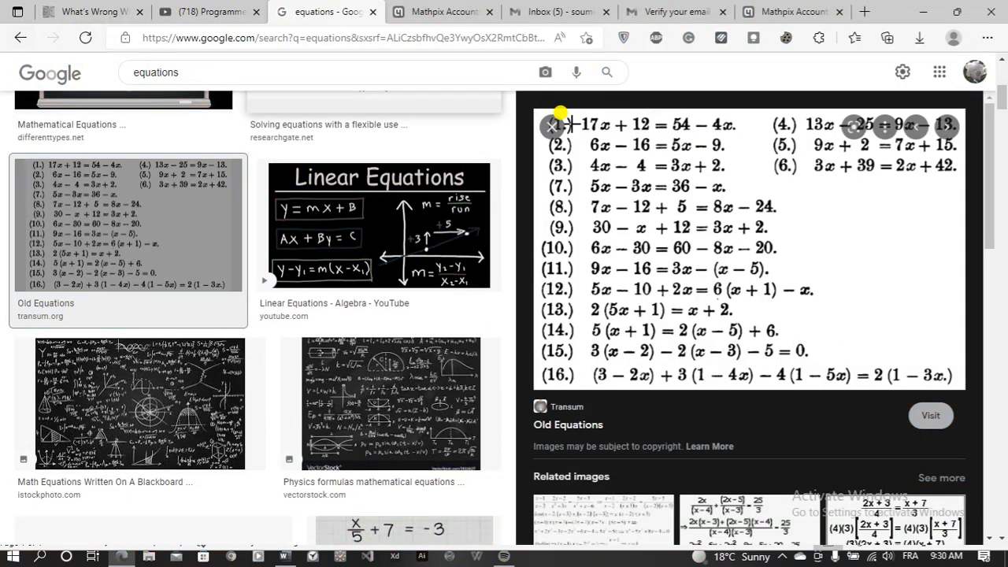
drag(542, 110, 773, 282)
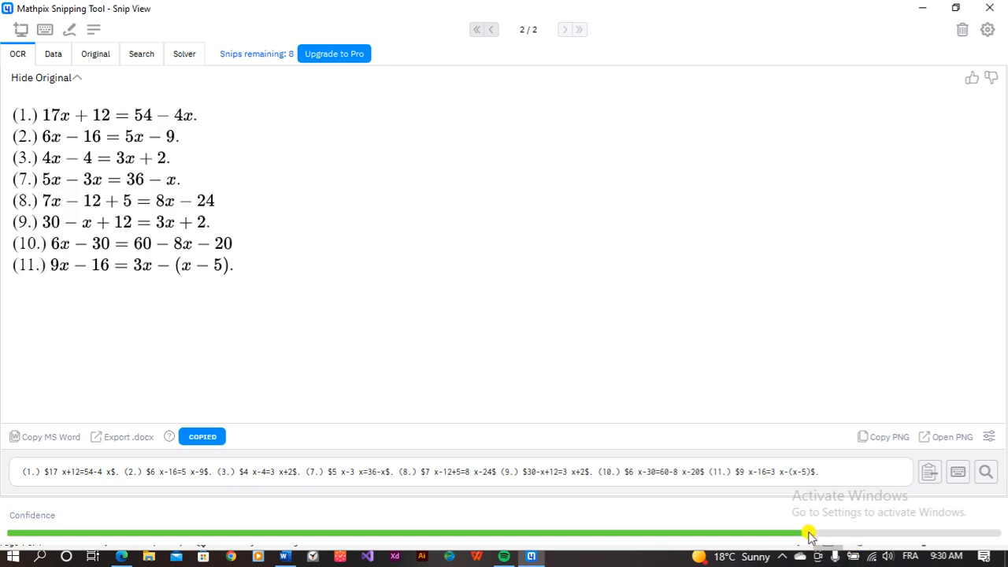
click(30, 438)
Step: Paste 17x + 12 = 54 − 4x below the third system, then reopen the Mathpix result
click(285, 558)
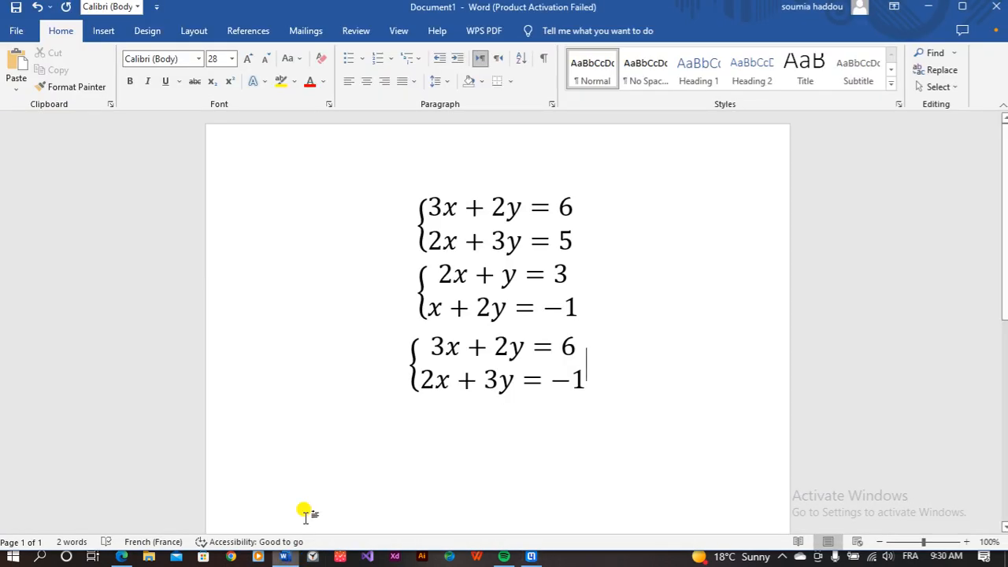
click(460, 410)
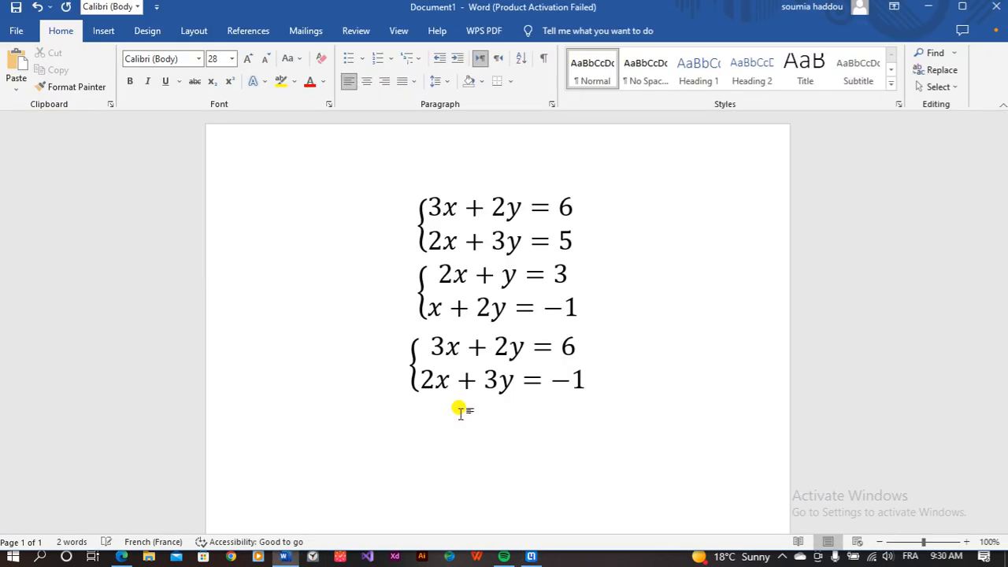
key(ctrl+v)
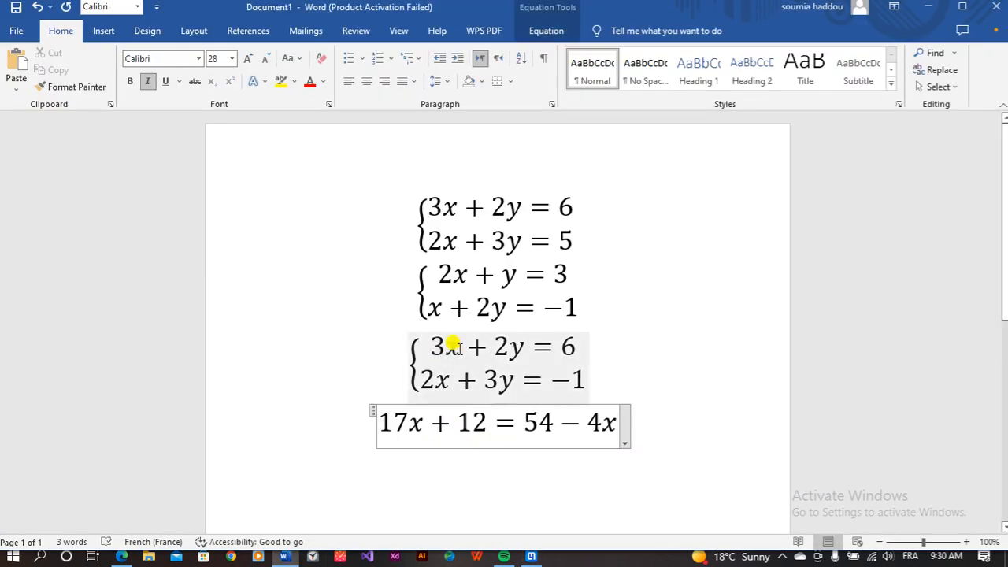
scroll(462, 412, down, 3)
click(523, 558)
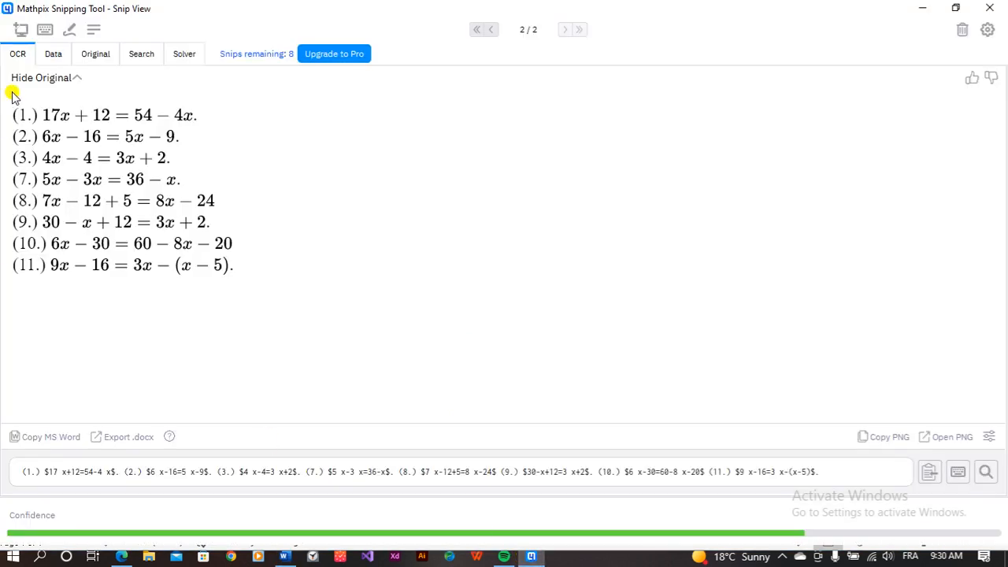
click(531, 557)
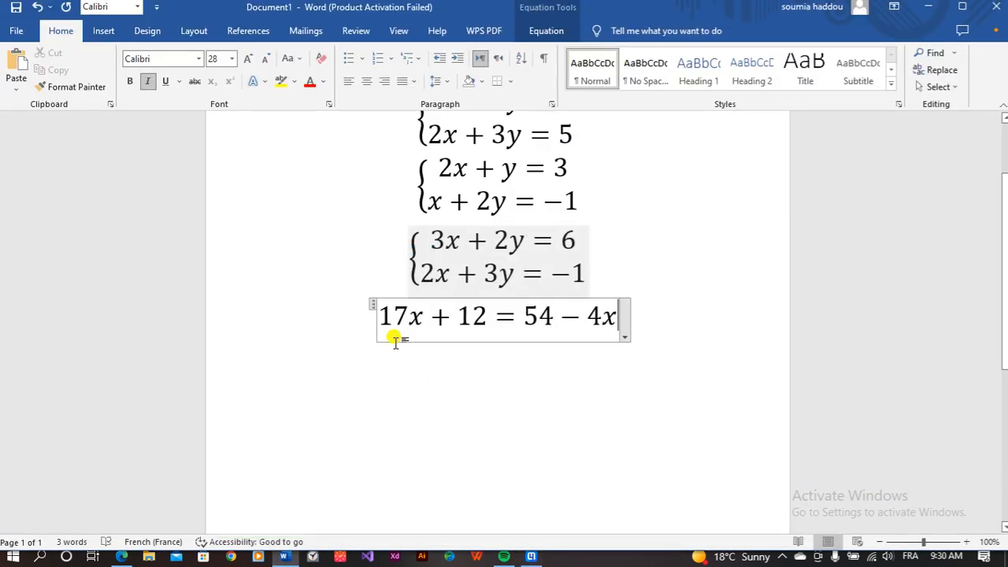
click(531, 558)
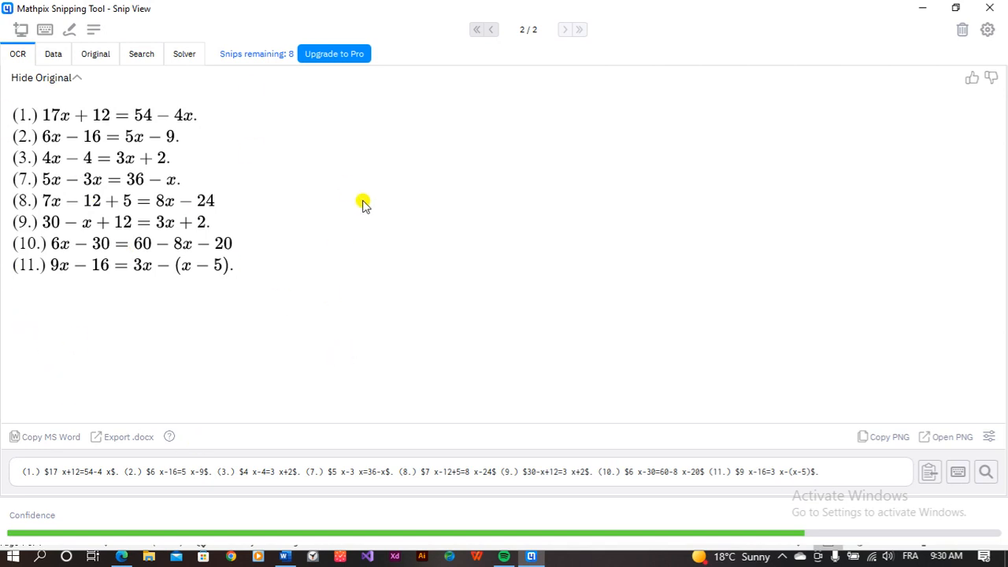
Step: Export the OCR result to .docx and copy equations (1.)–(11.) from Doc5
click(128, 438)
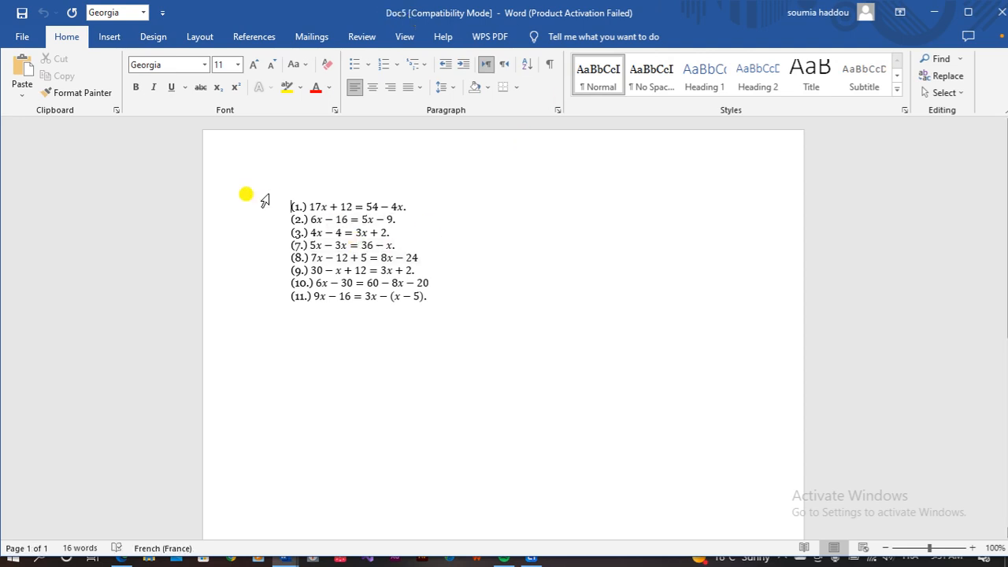
click(368, 352)
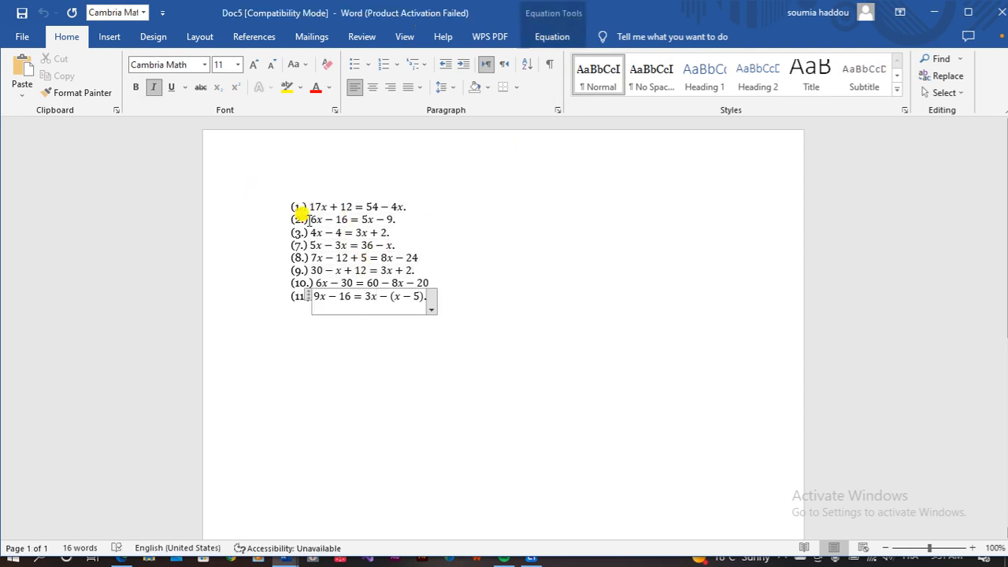
drag(279, 196, 455, 337)
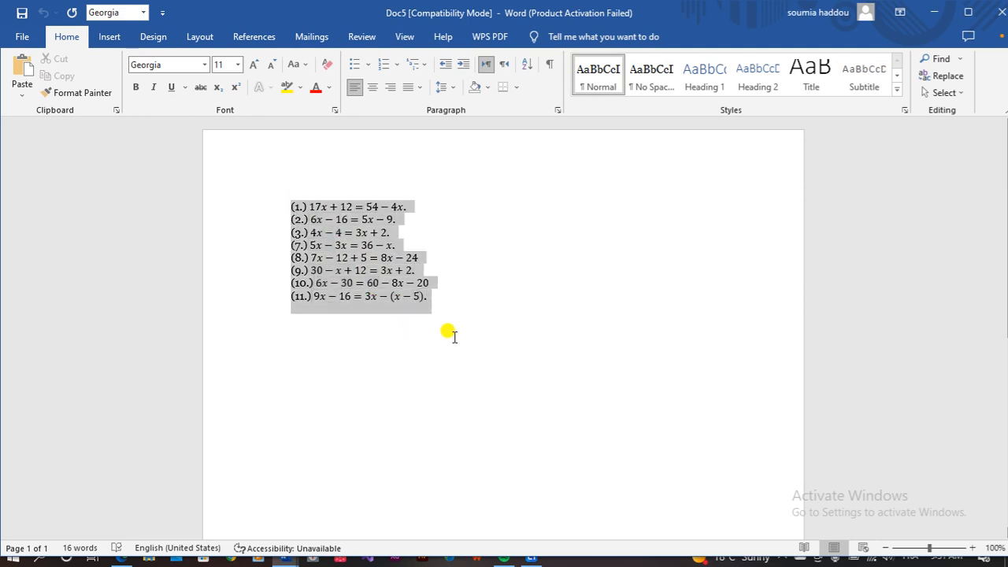
right_click(347, 223)
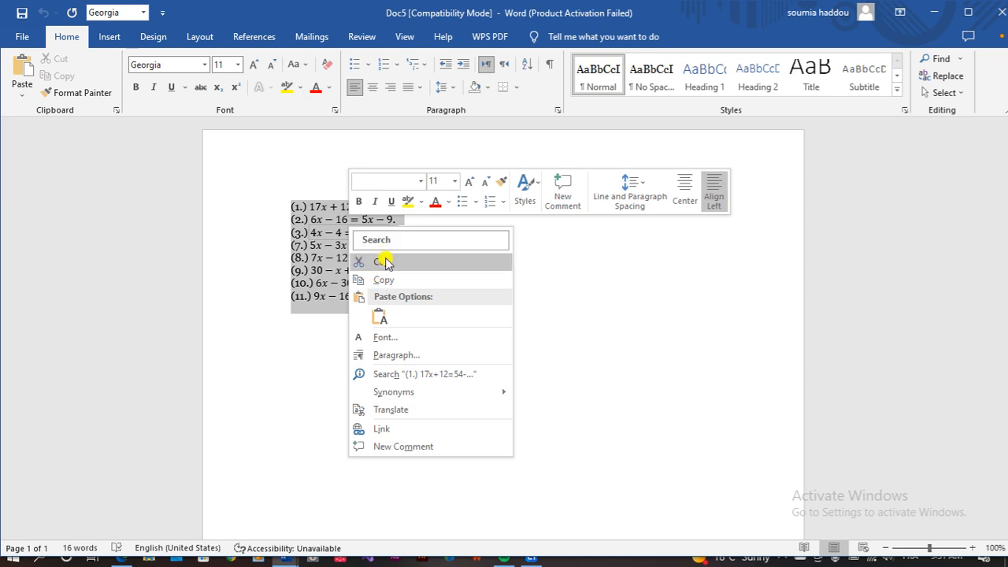
click(383, 279)
Step: In Document1, delete the lone 17x + 12 = 54 − 4x equation
mouse_move(292, 556)
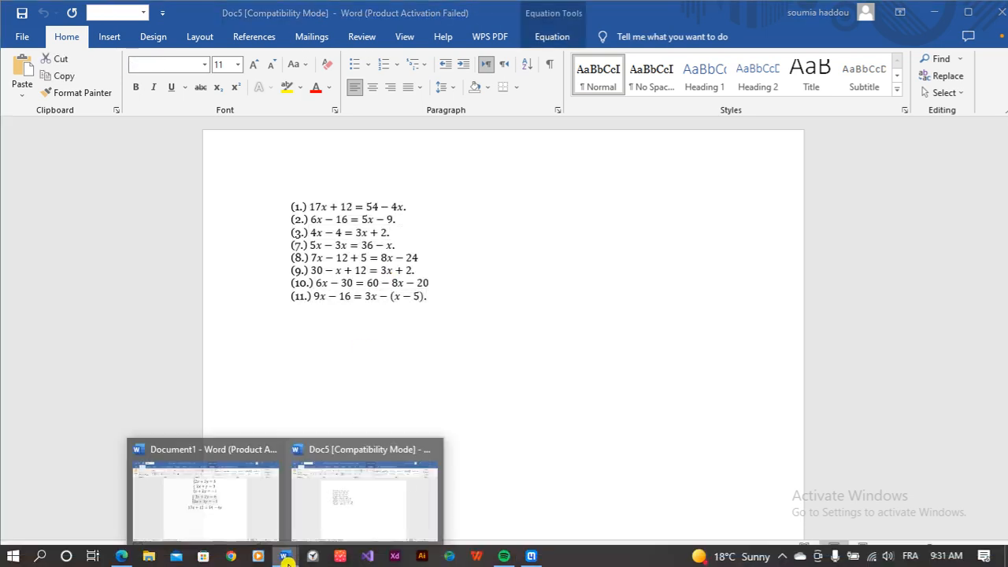
click(163, 453)
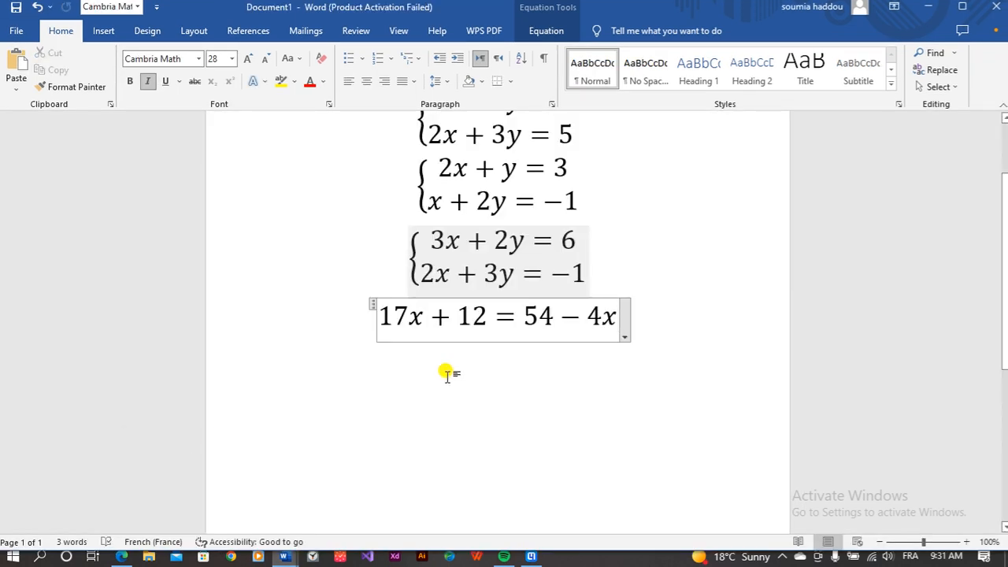
click(672, 331)
click(357, 319)
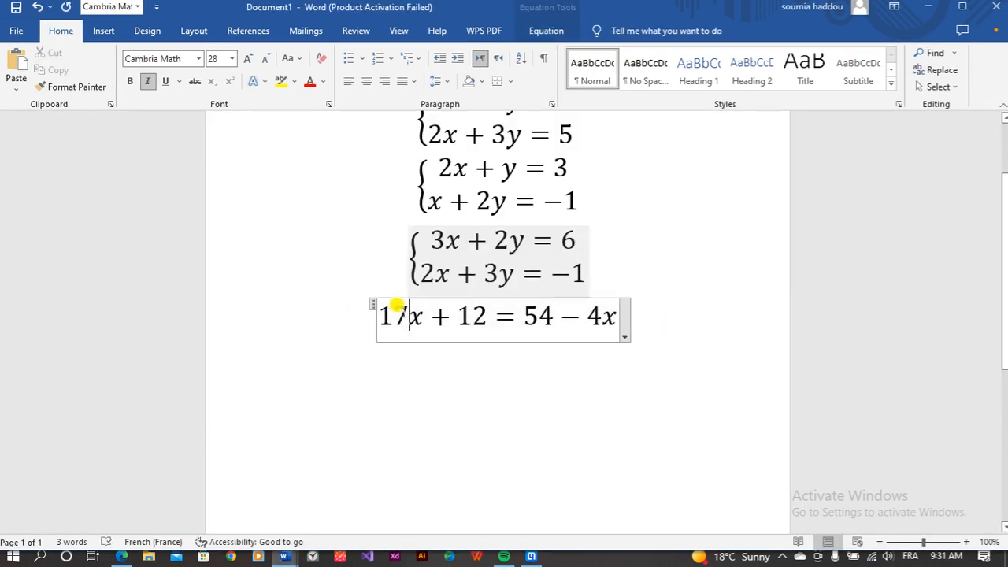
key(BackSpace)
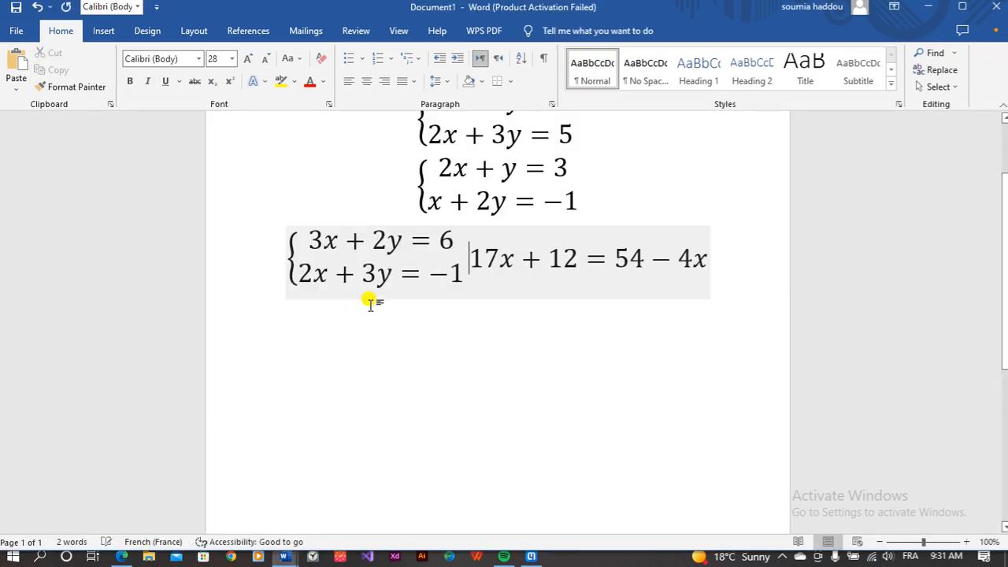
click(709, 272)
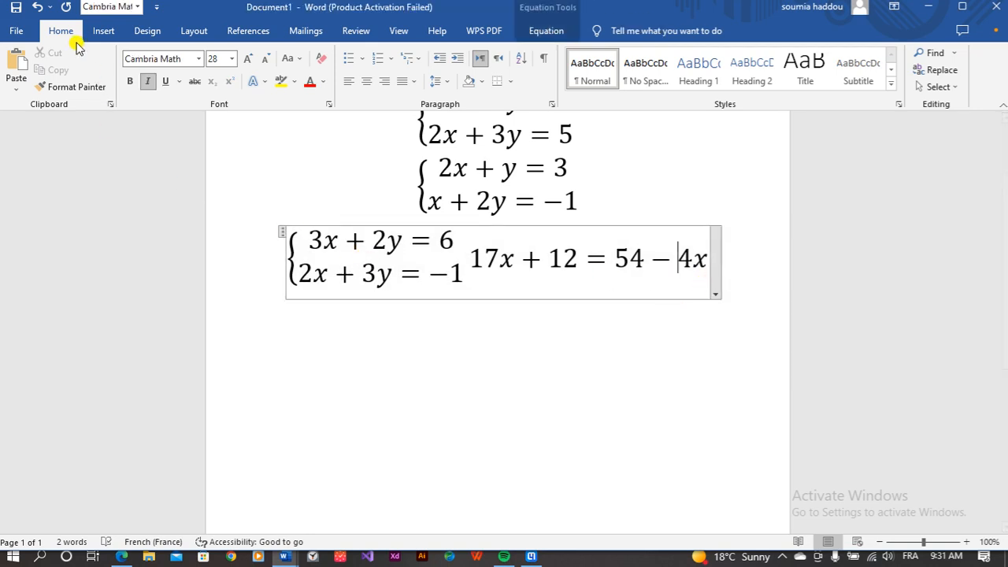
click(37, 7)
click(372, 307)
key(Delete)
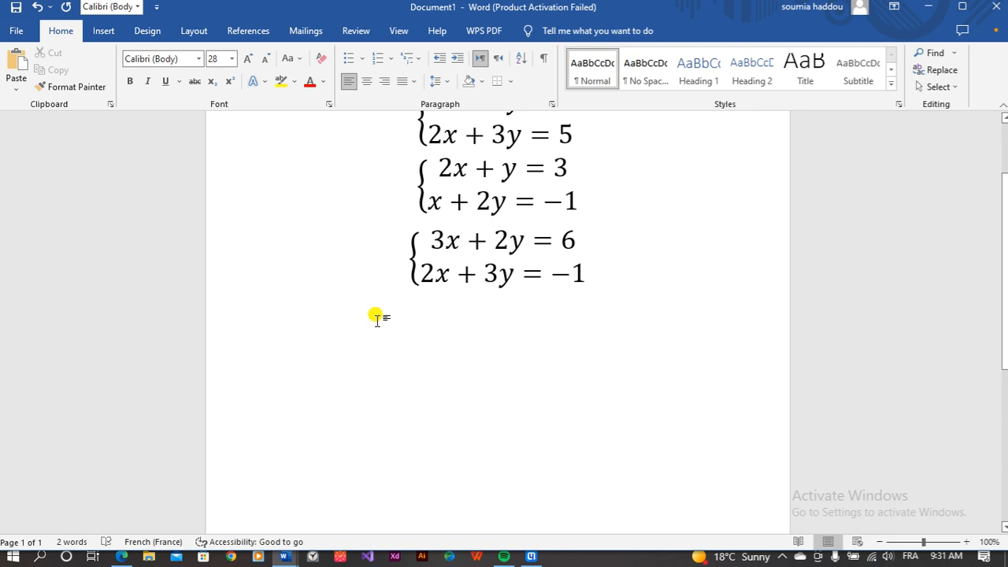
Step: Paste the eight numbered equations and set their font size to 20
key(ctrl+v)
drag(282, 290, 410, 452)
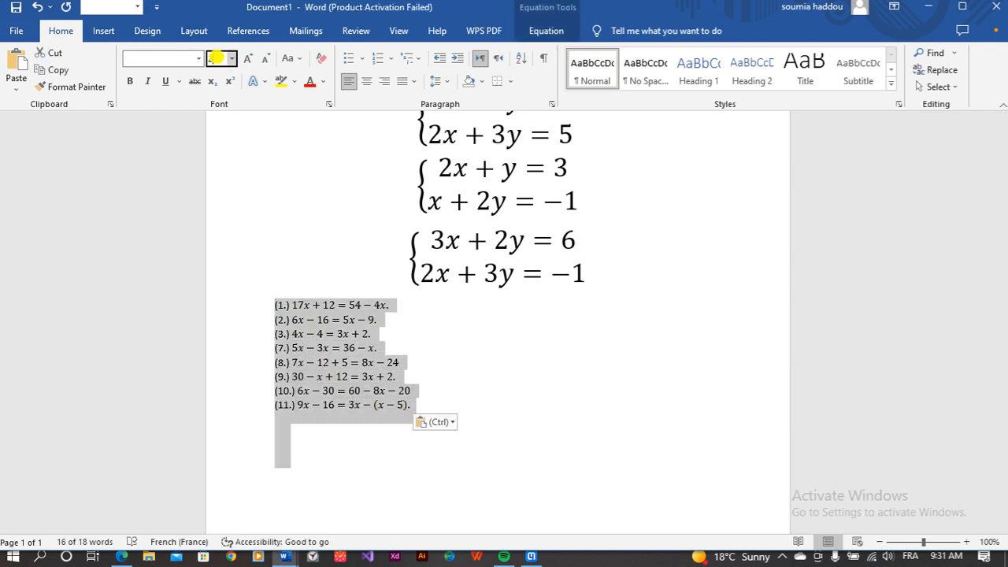
text(20)
key(Return)
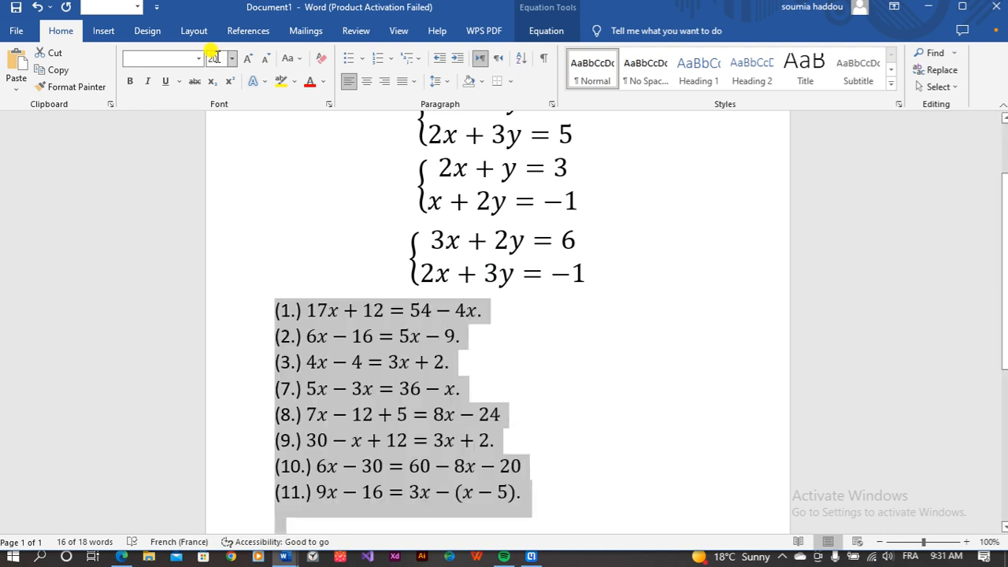
click(578, 412)
scroll(601, 375, down, 2)
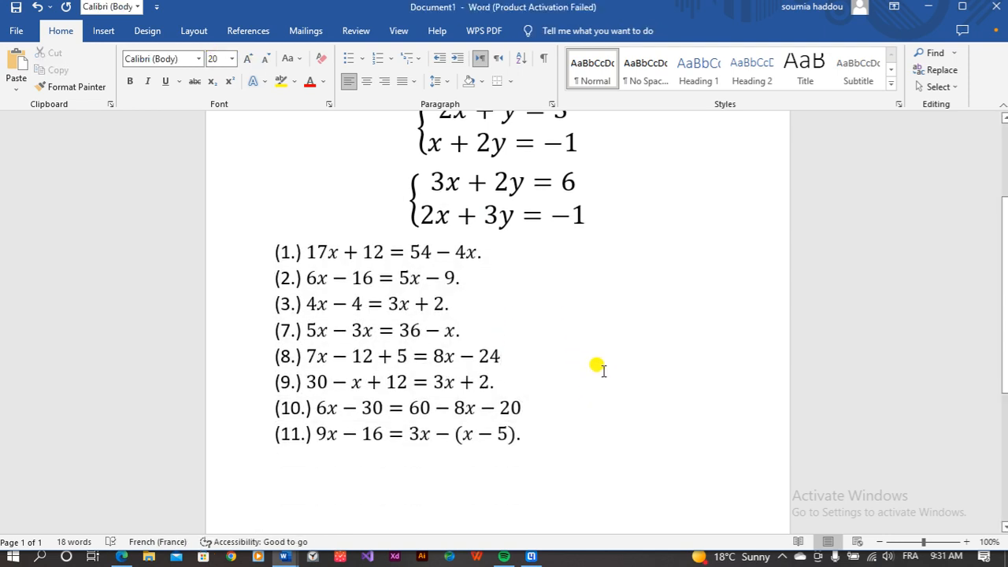
Step: Copy the MS Word result again and paste it on a new line after (11.)
click(533, 557)
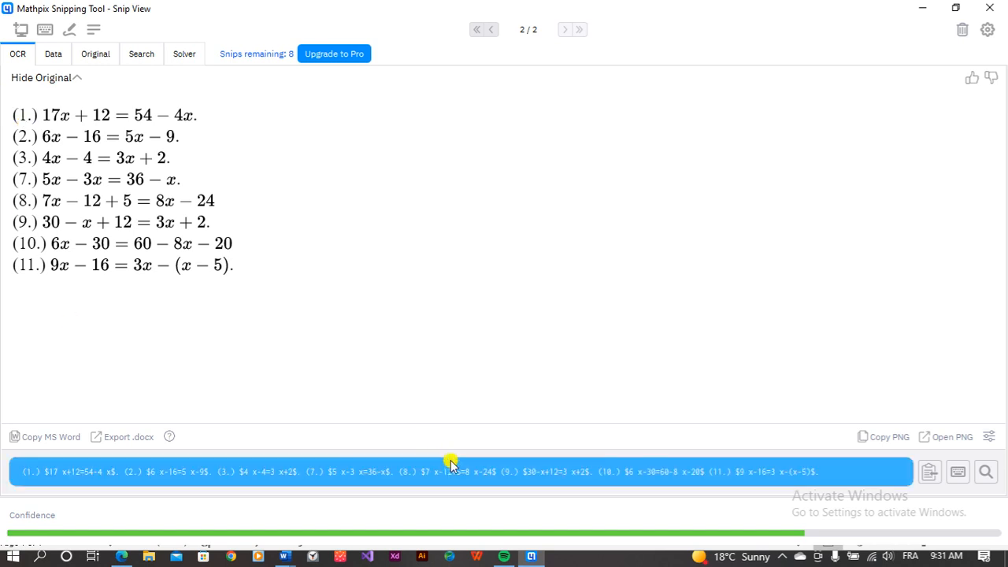
click(539, 559)
click(533, 557)
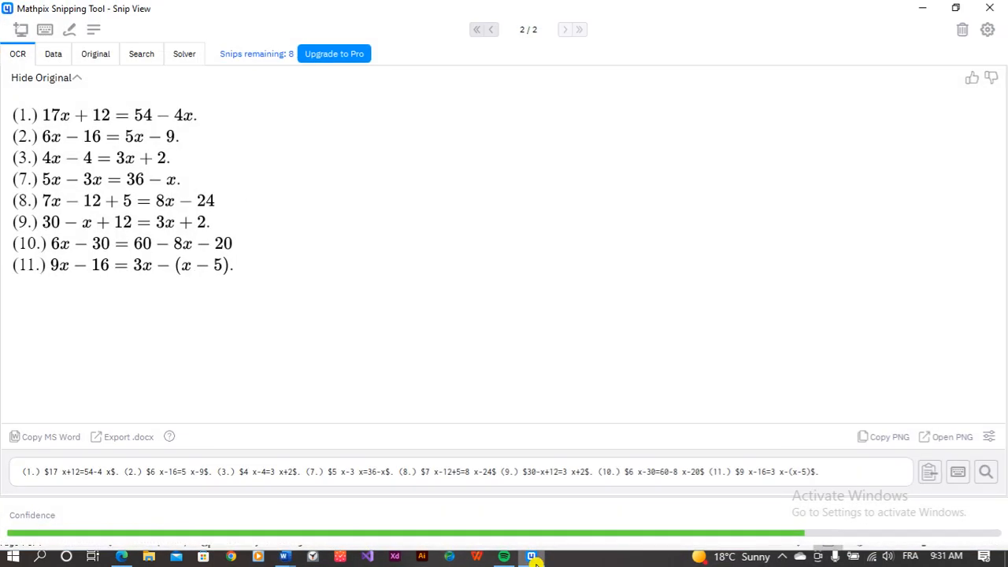
click(55, 443)
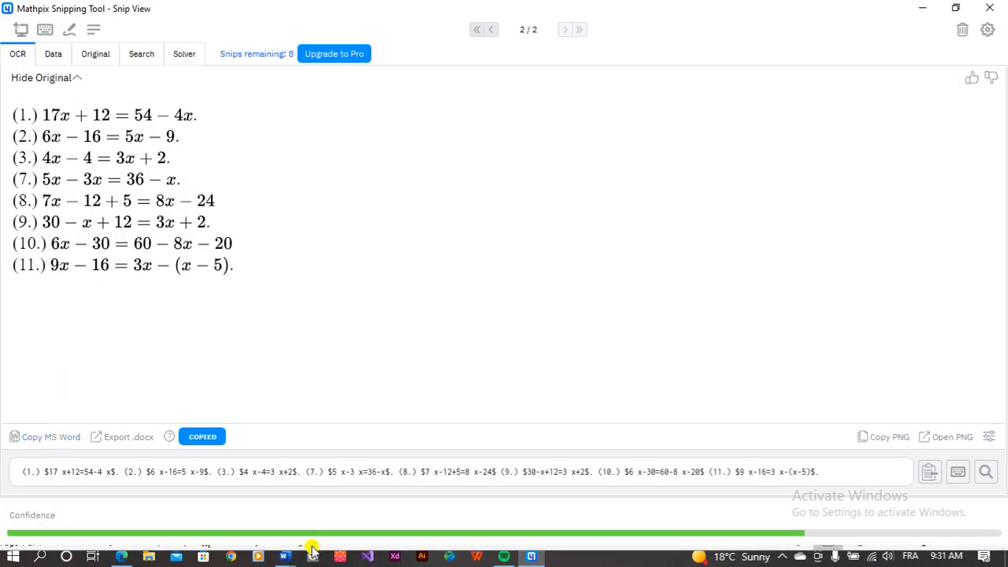
click(285, 556)
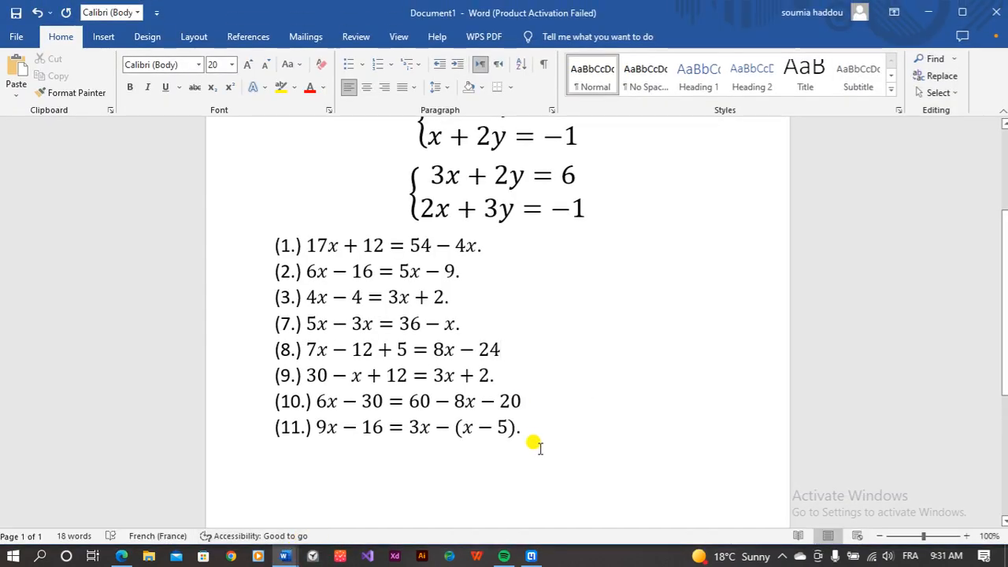
key(Return)
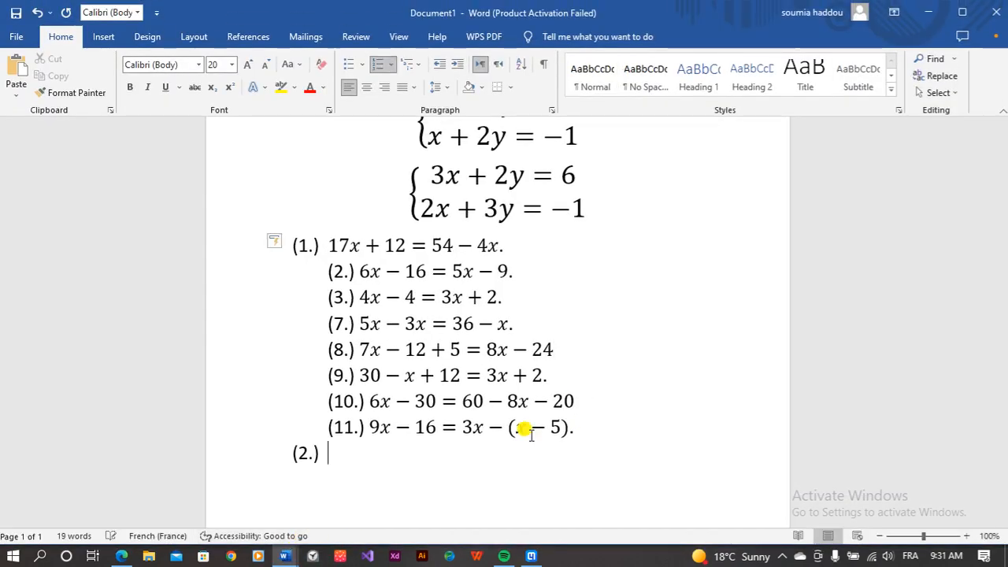
key(ctrl+v)
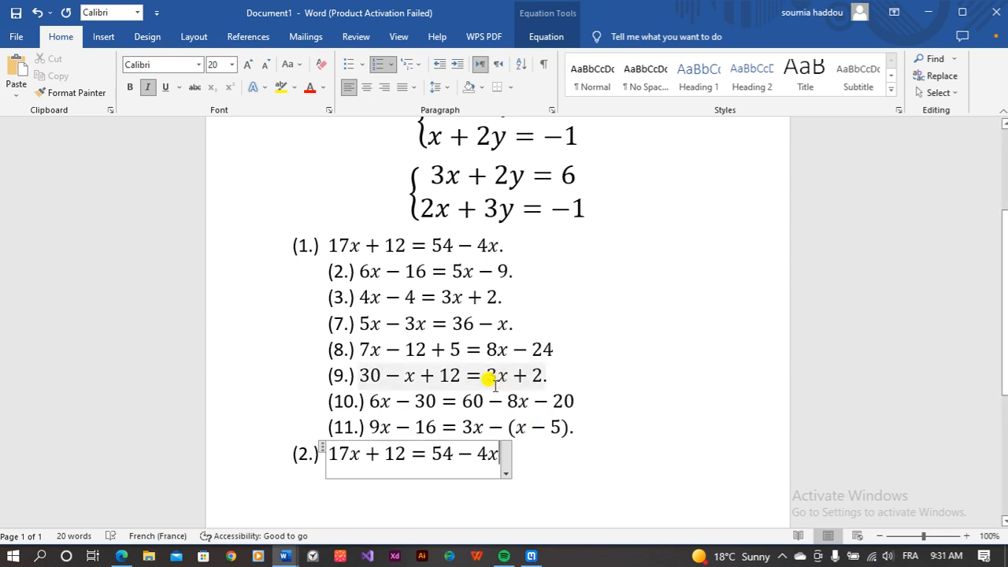
click(532, 557)
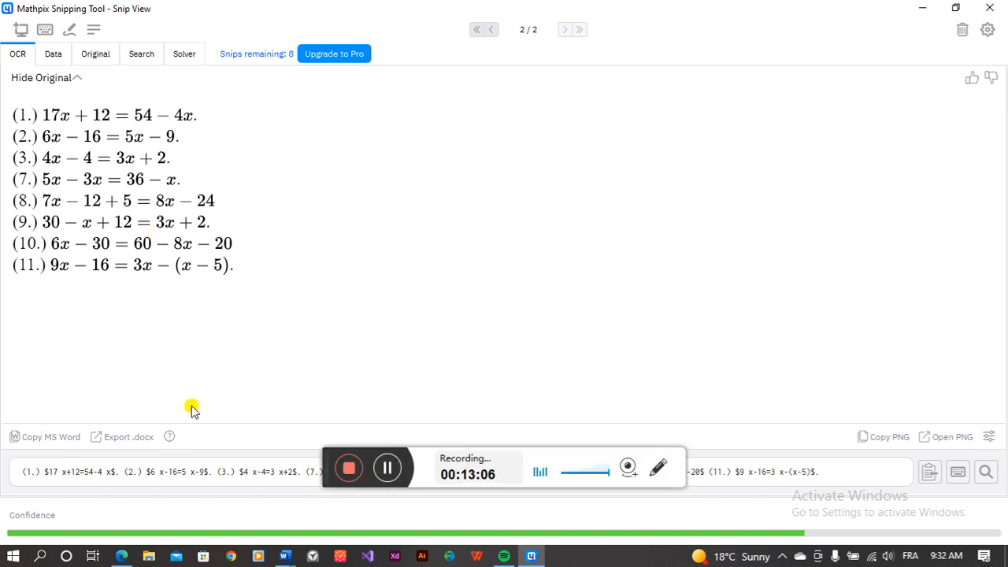
Step: Switch to Doc5 and deselect its eight exported equation lines
mouse_move(281, 558)
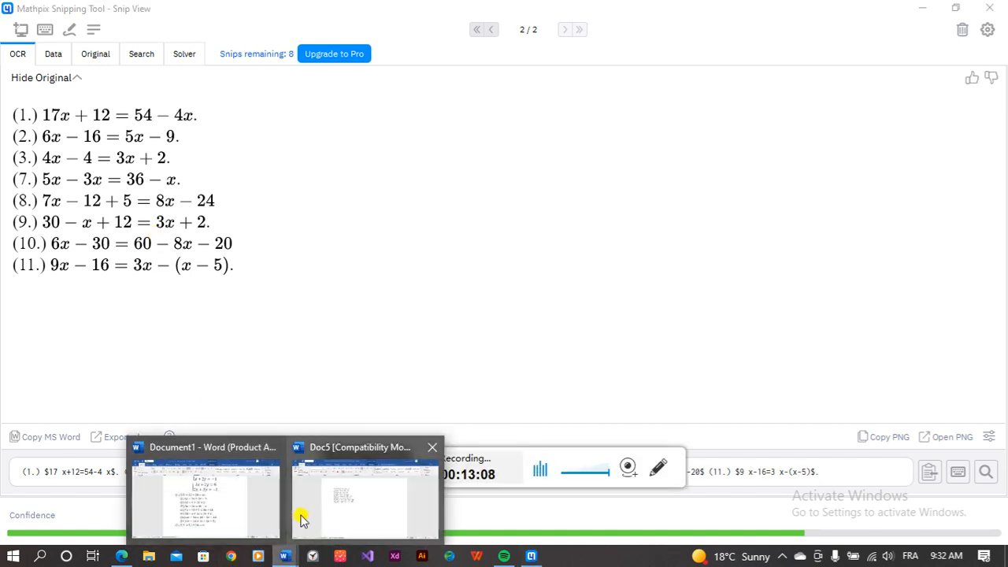
click(306, 511)
click(441, 295)
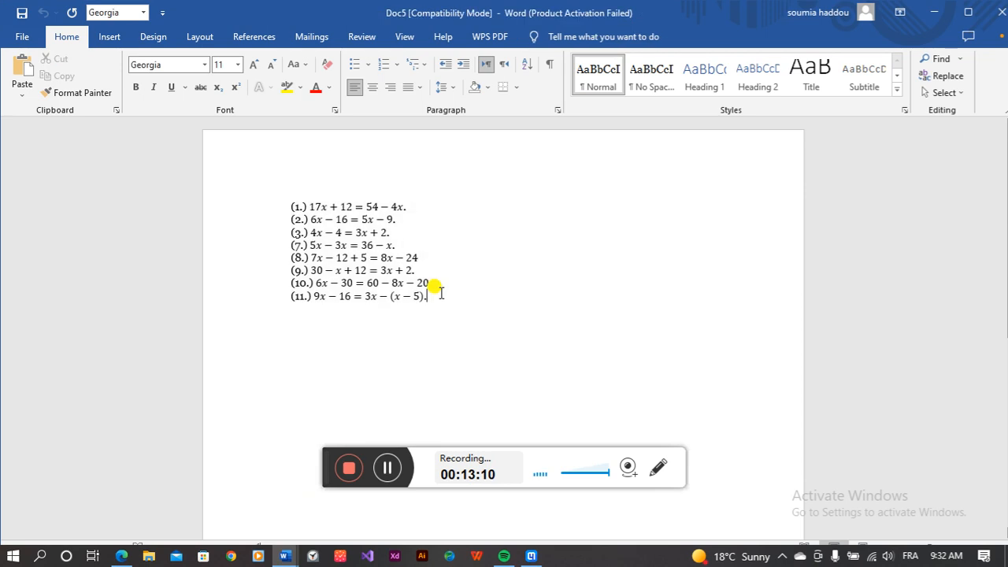
scroll(441, 288, down, 3)
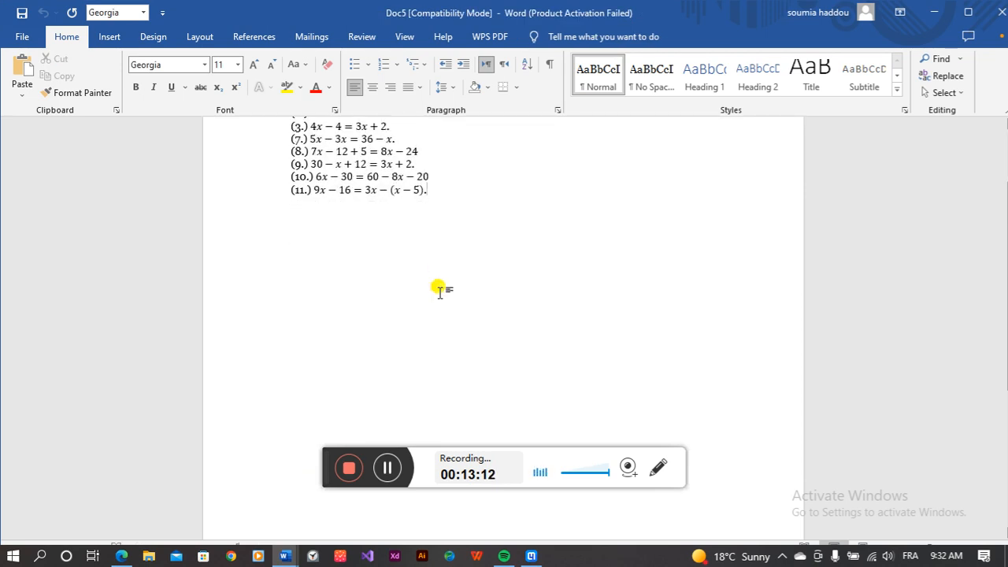
scroll(441, 290, up, 2)
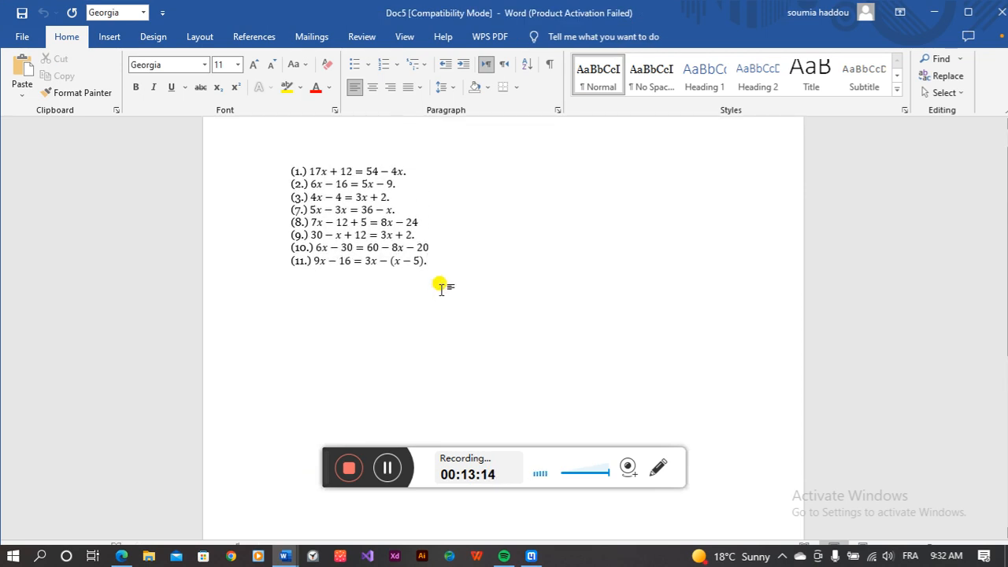